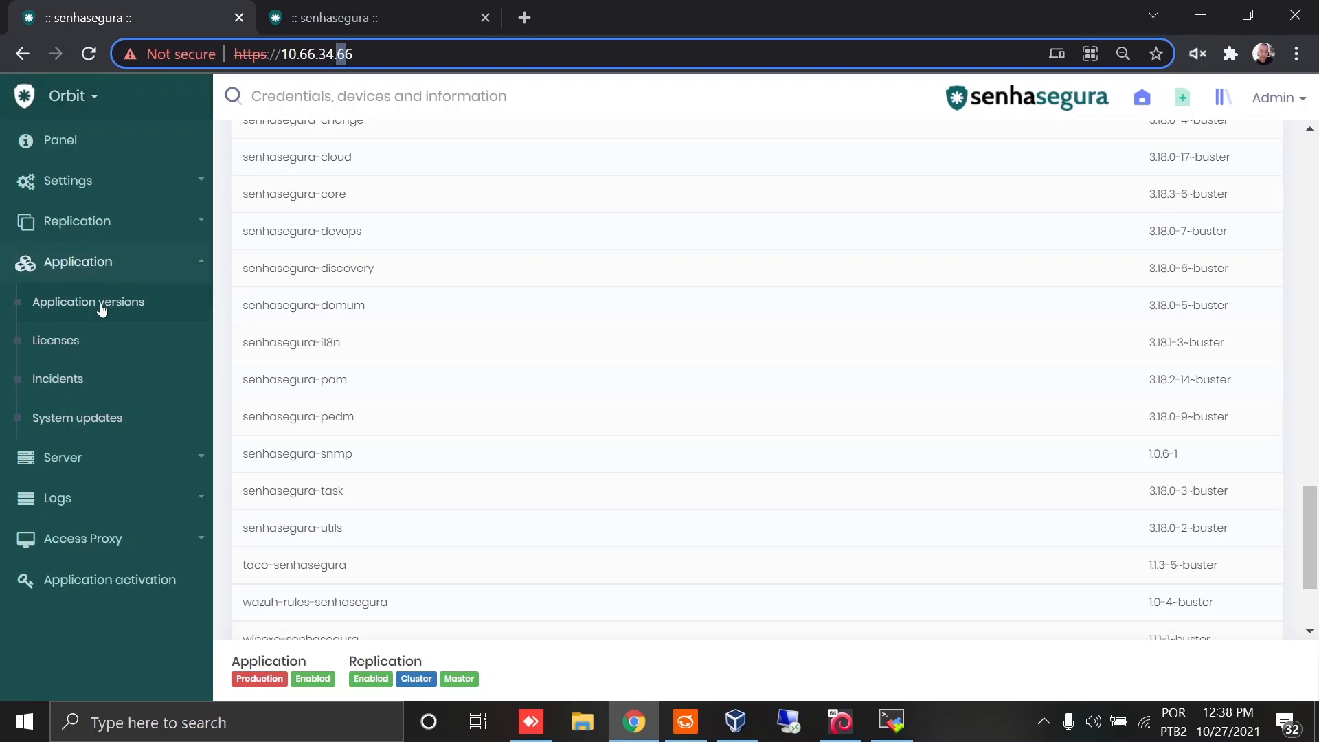
Step: Look up the senhasegura-pam package version in the application versions list
left_click(123, 308)
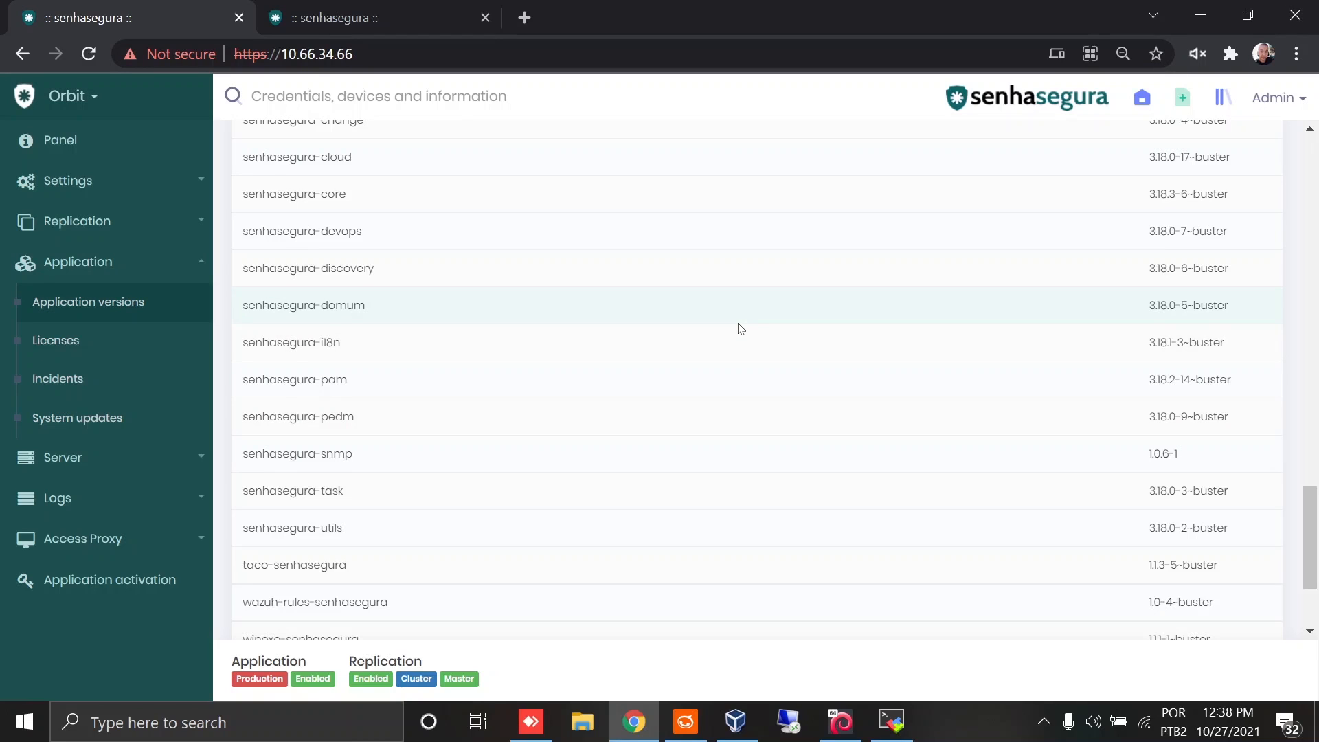
key("ctrl+f")
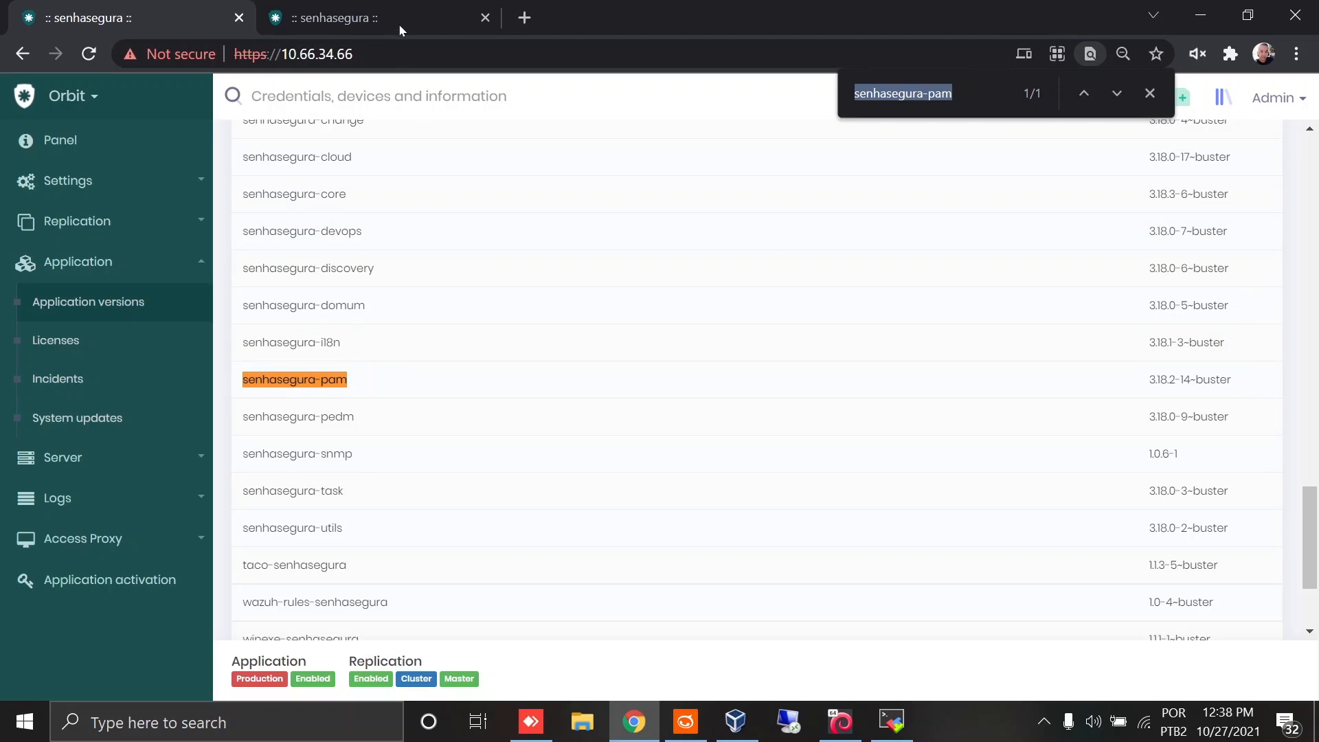
left_click(1150, 94)
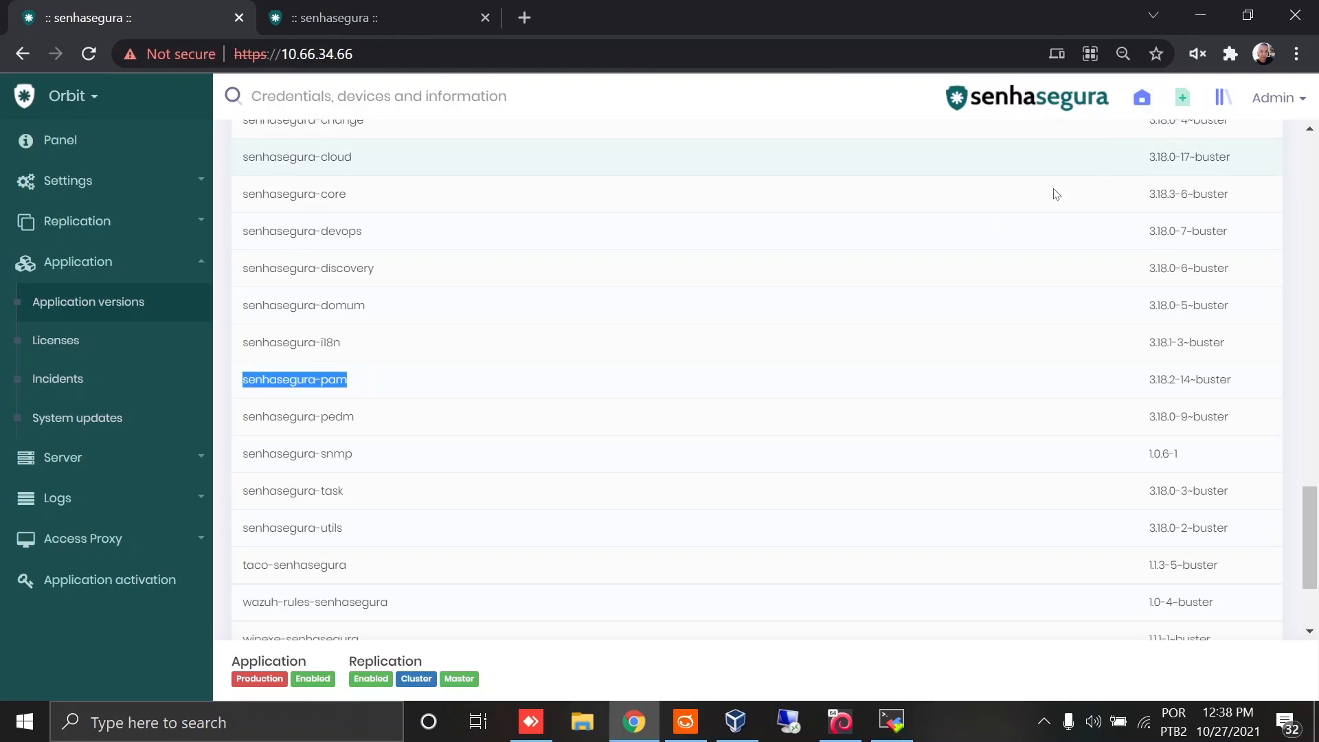
left_click(305, 331)
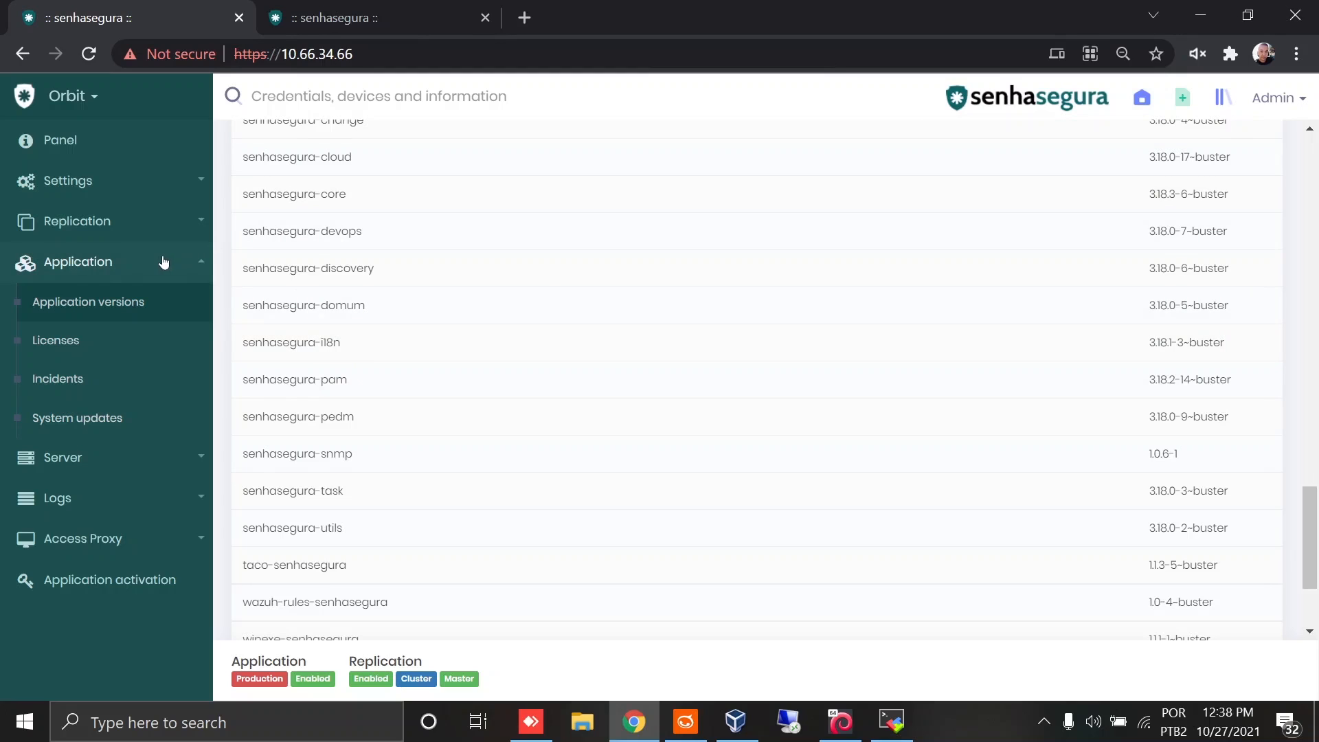
Step: Open the replication settings of the 10.66.34.66 node and review its cluster member addresses
left_click(135, 227)
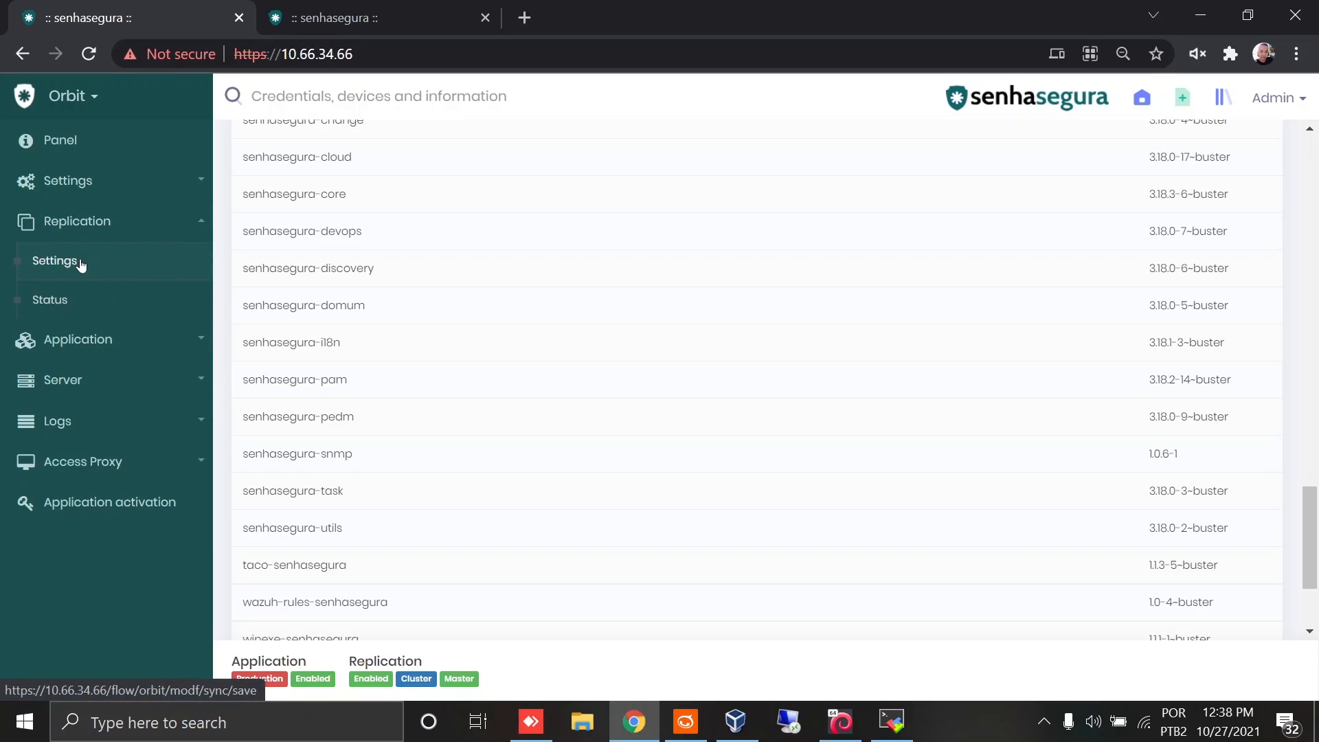
left_click(80, 263)
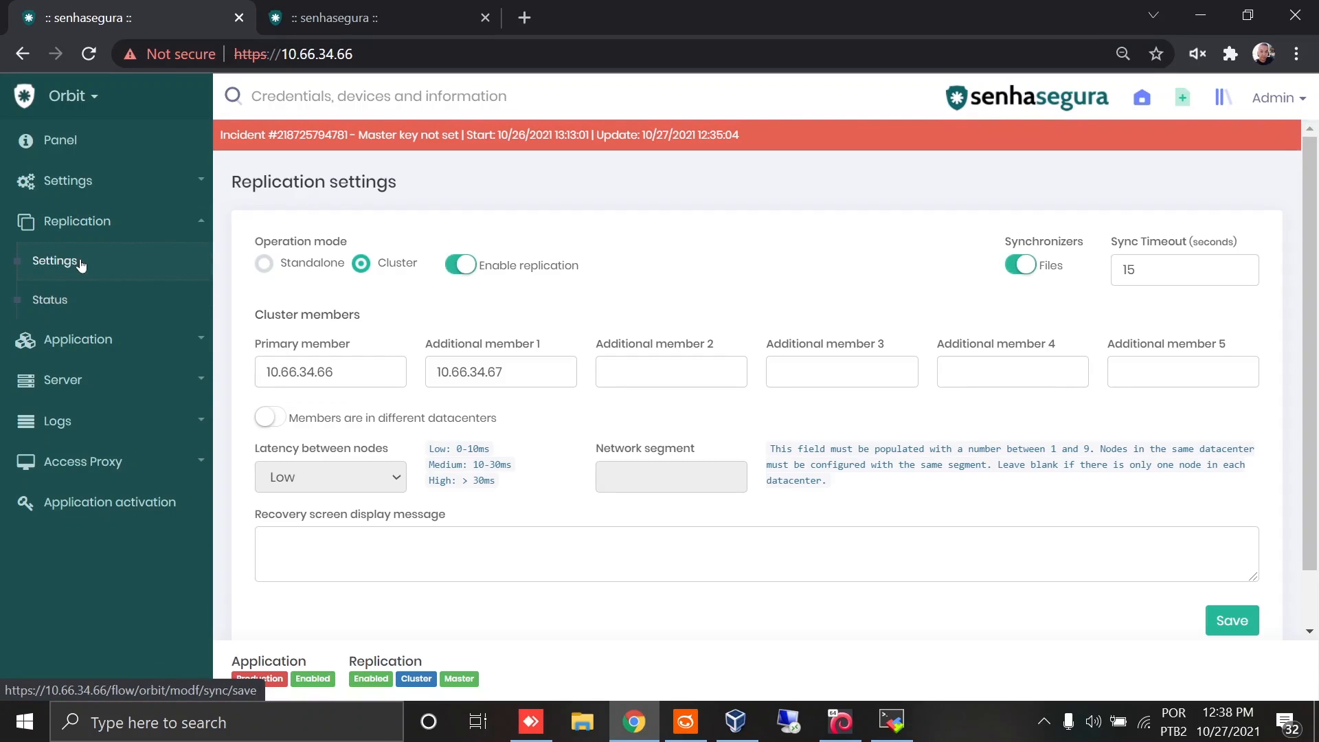
key("ctrl+l")
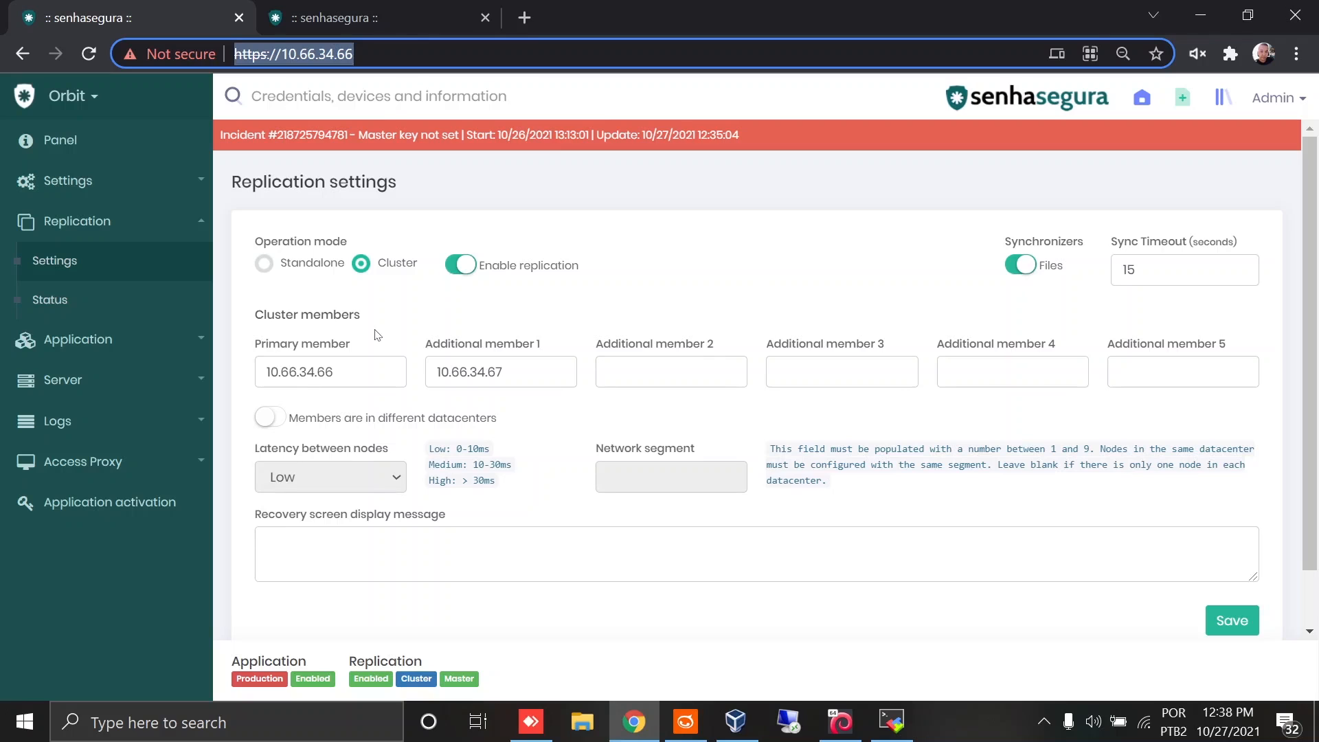
left_click(340, 369)
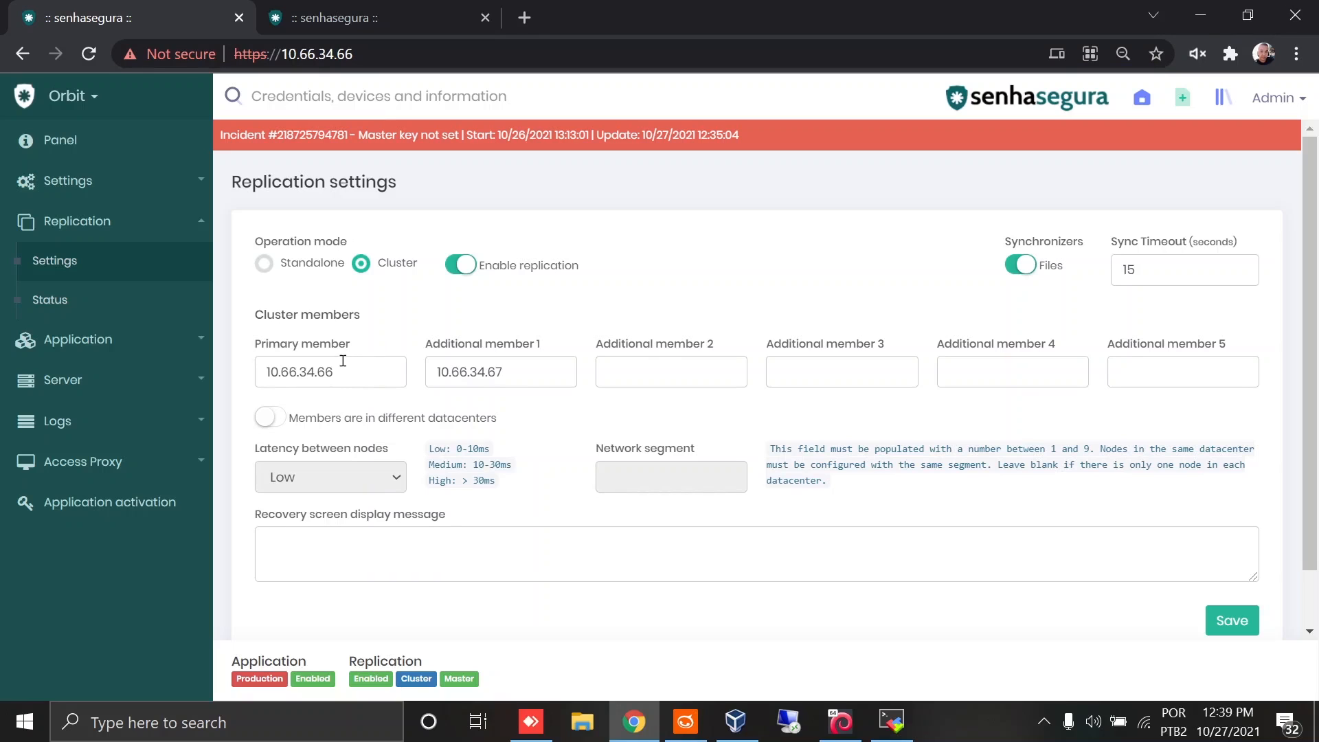
left_click_drag(342, 371, 271, 380)
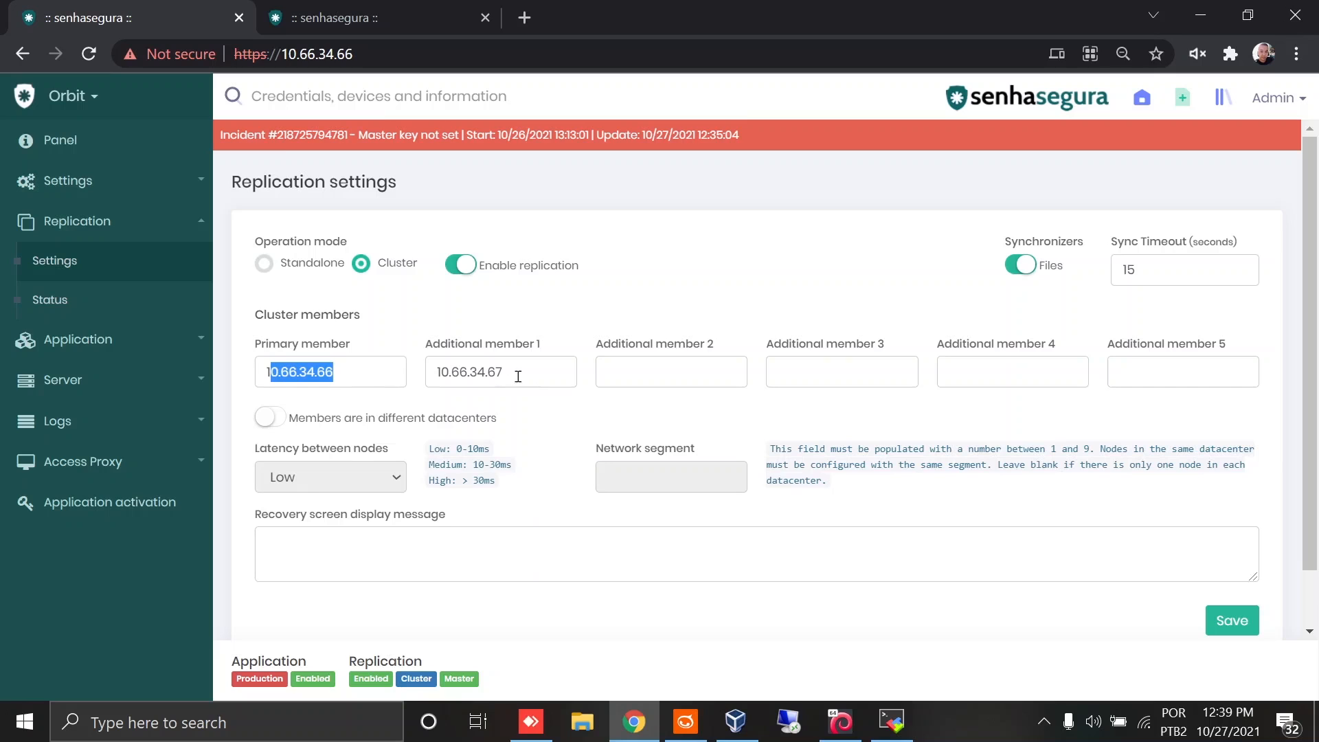
left_click(344, 20)
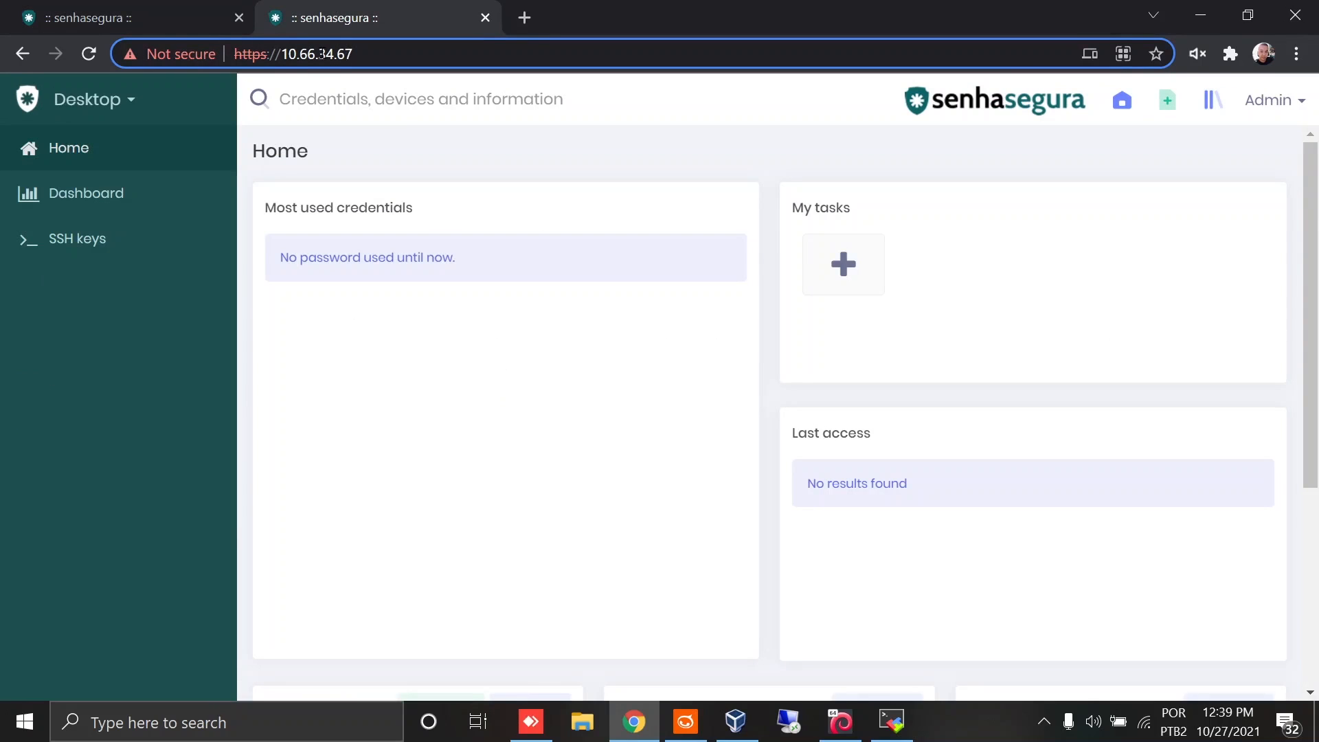
left_click(167, 26)
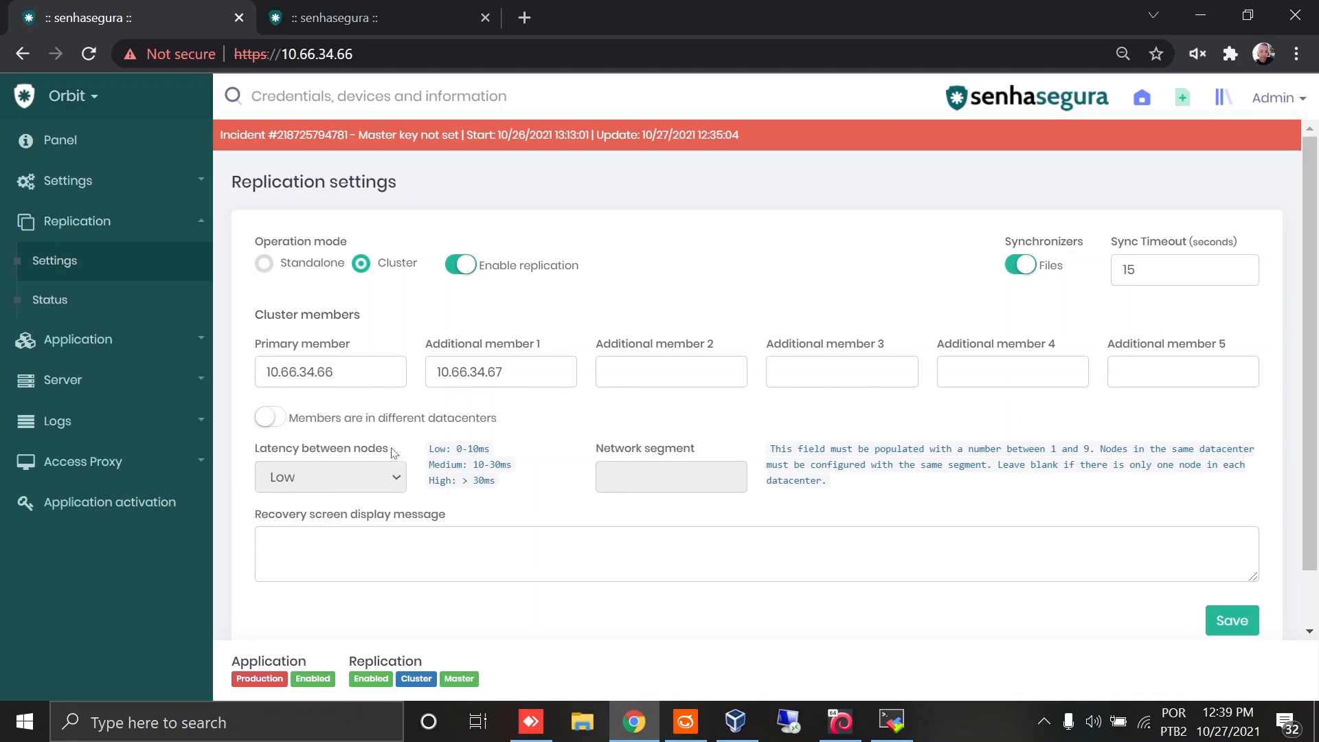
Step: Save the replication settings and confirm the database service restart
left_click(1226, 621)
key("ctrl+l")
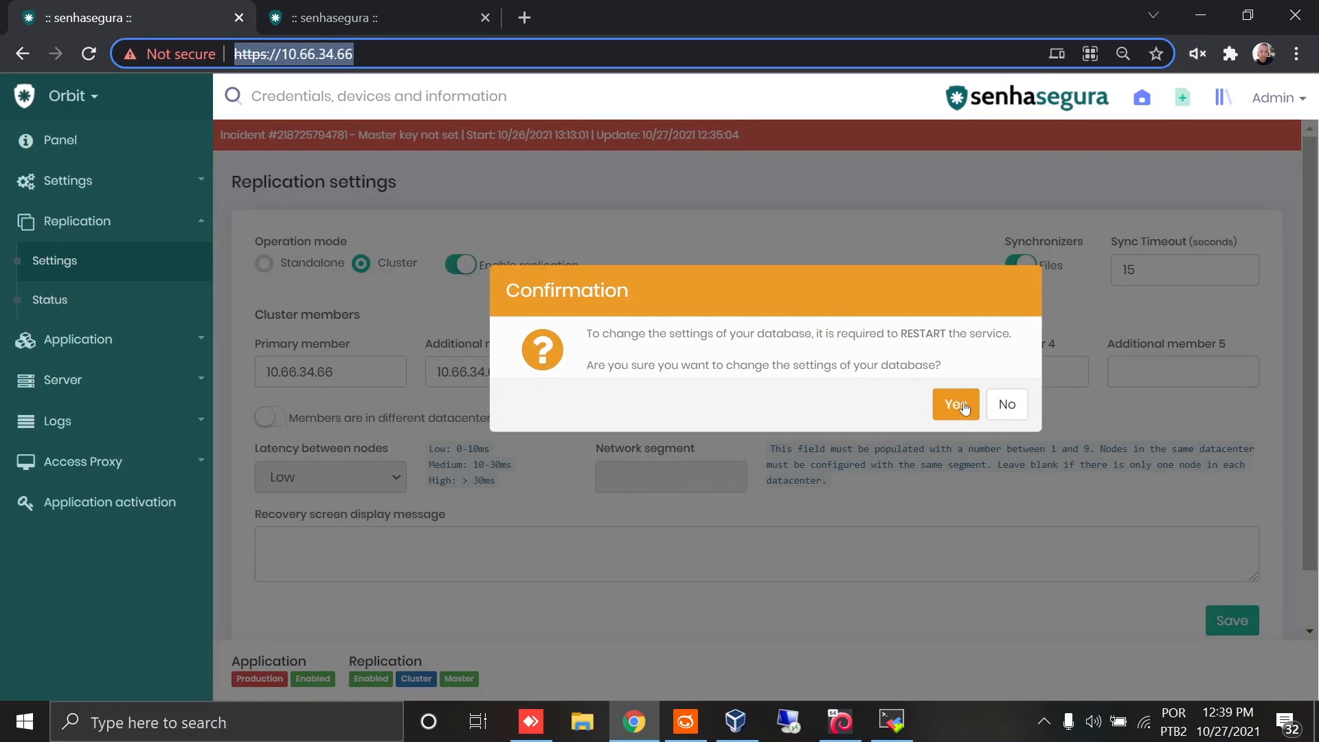
left_click(964, 407)
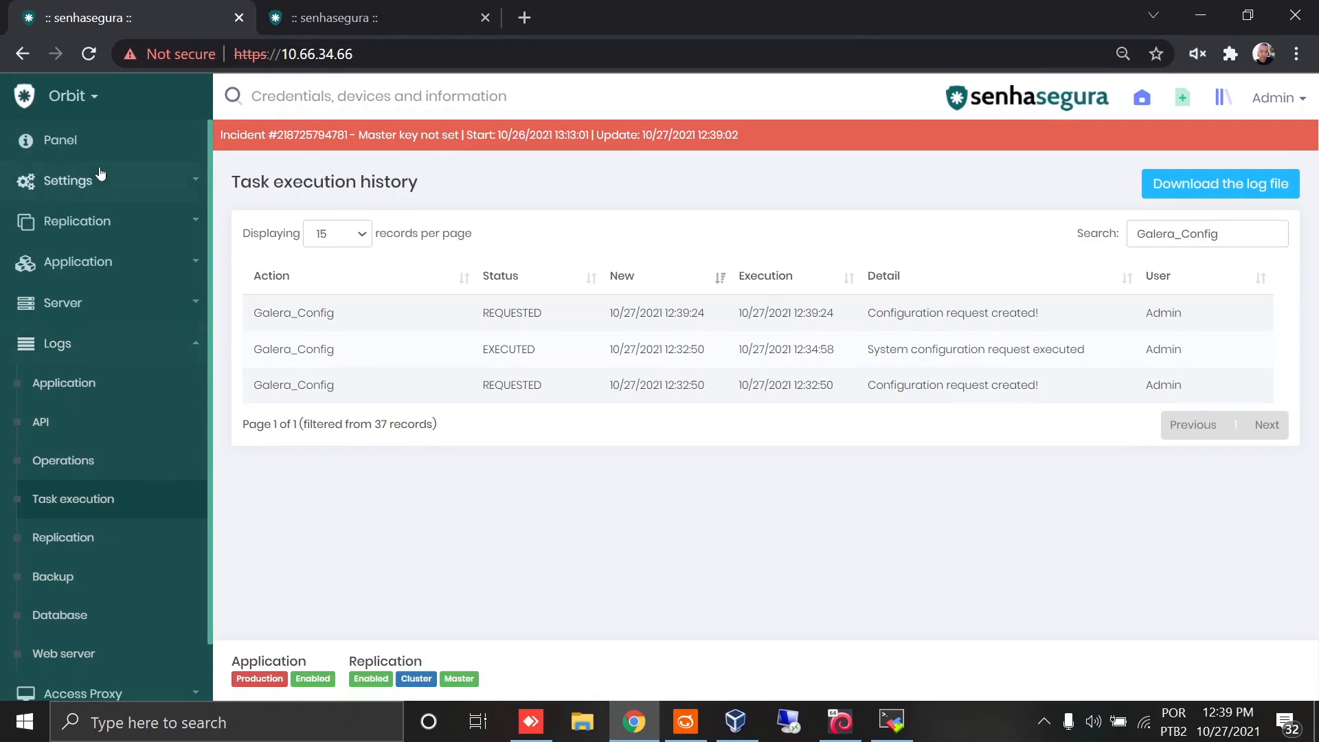
Step: Review the Galera_Config entries in the task execution log until the configuration request is executed
left_click(117, 346)
left_click(115, 346)
left_click_drag(293, 390, 539, 397)
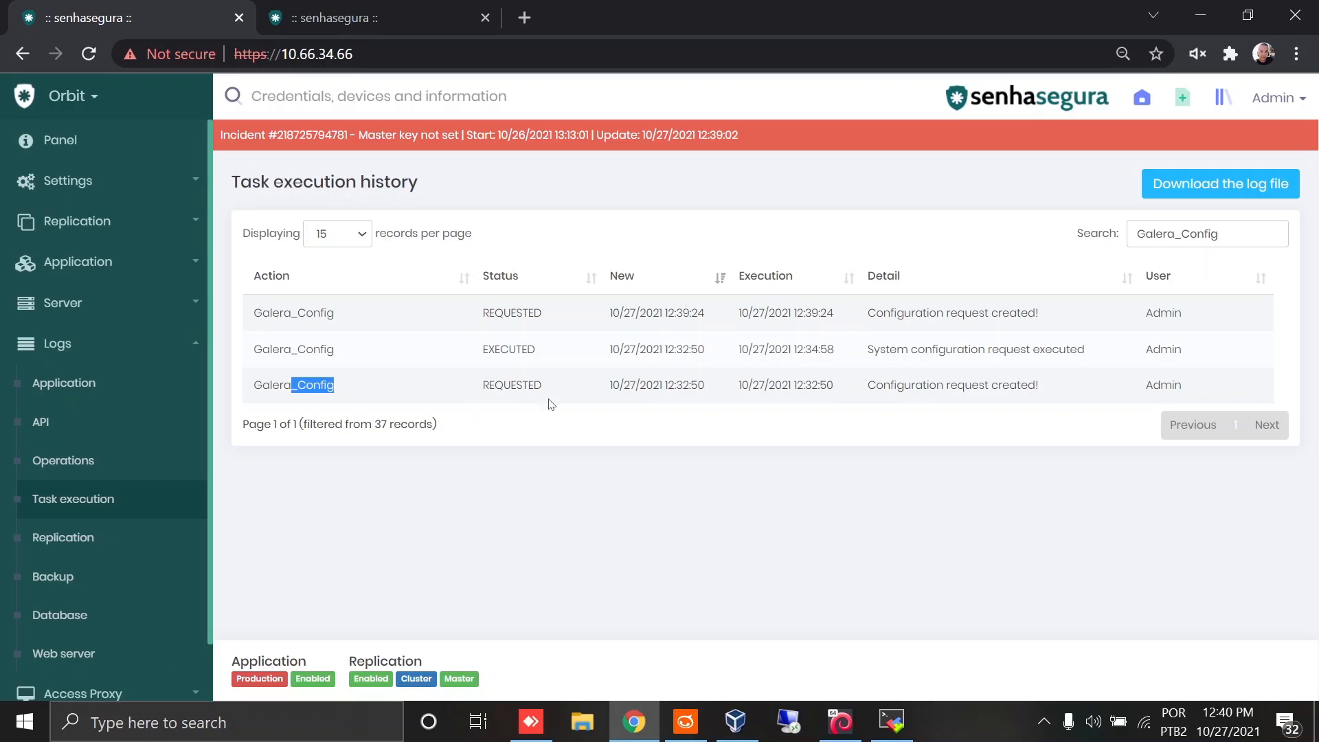
left_click(506, 355)
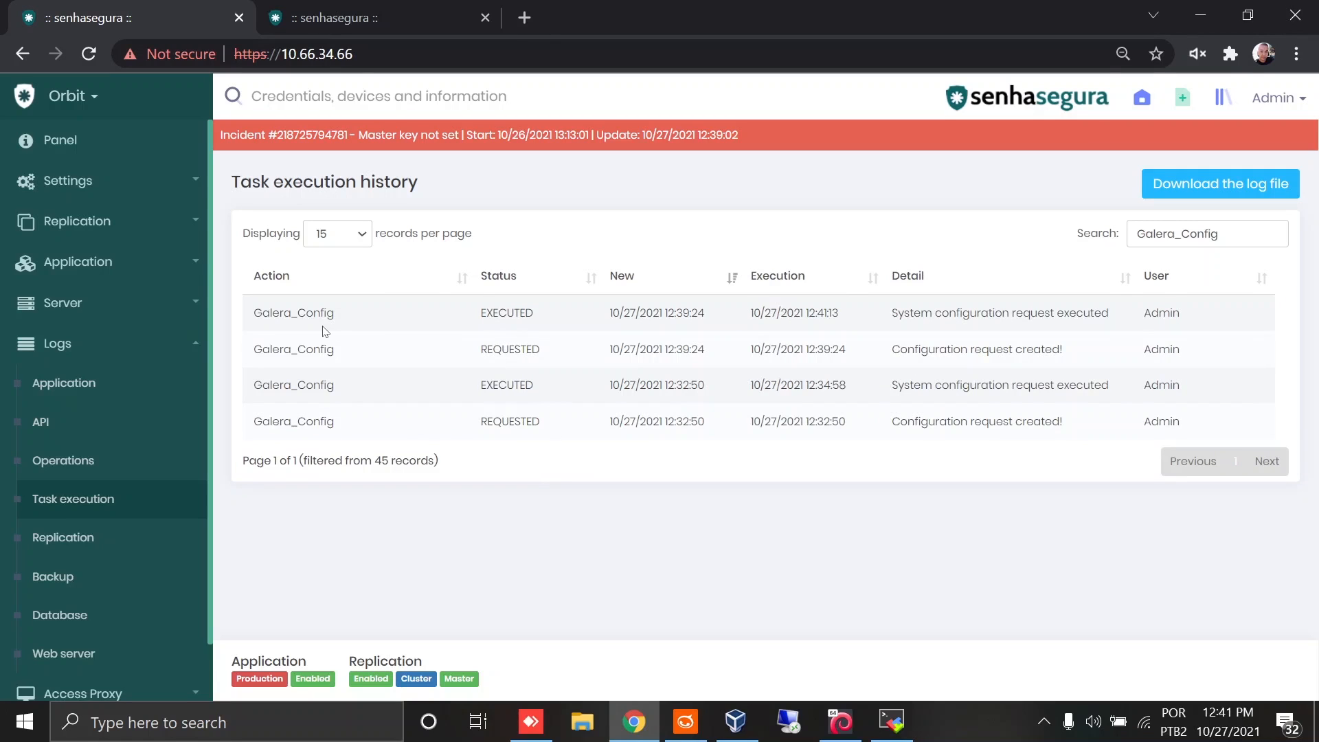
Step: Open the replication status page and examine the replication and database cluster details
left_click(153, 237)
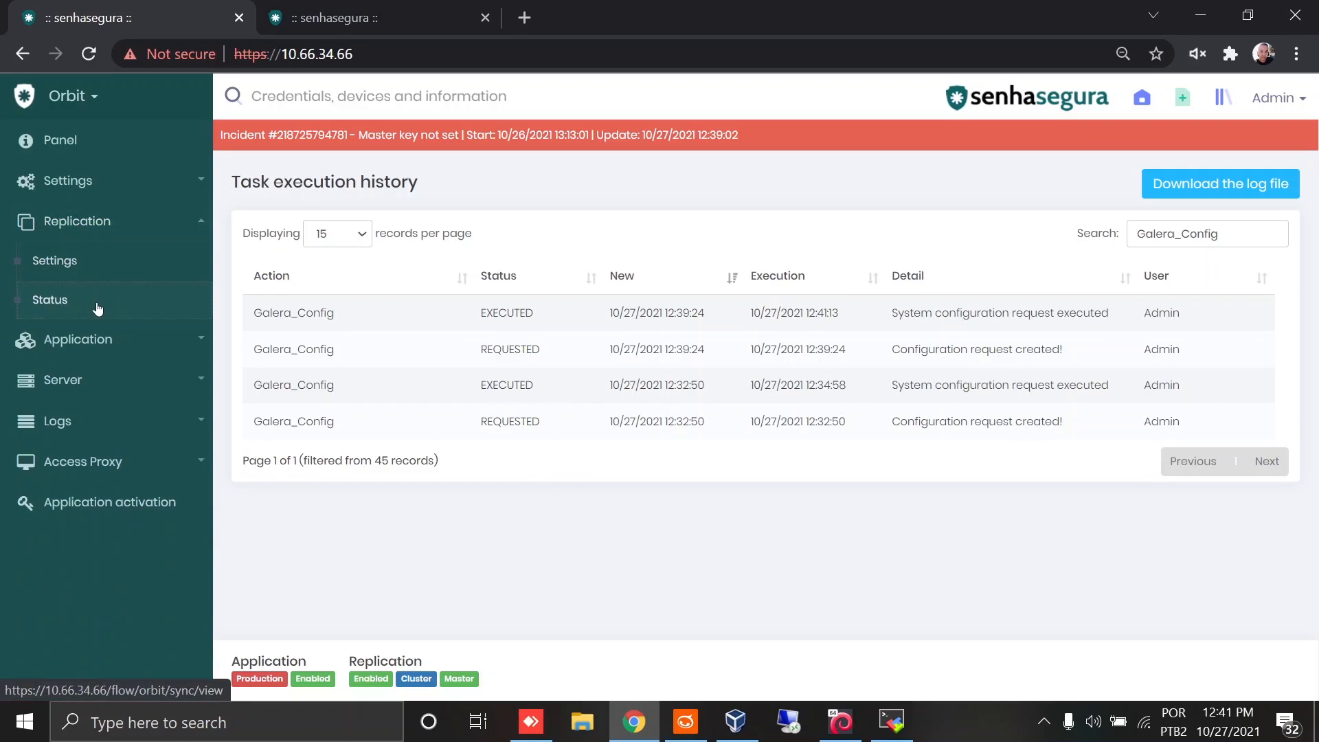
left_click(99, 309)
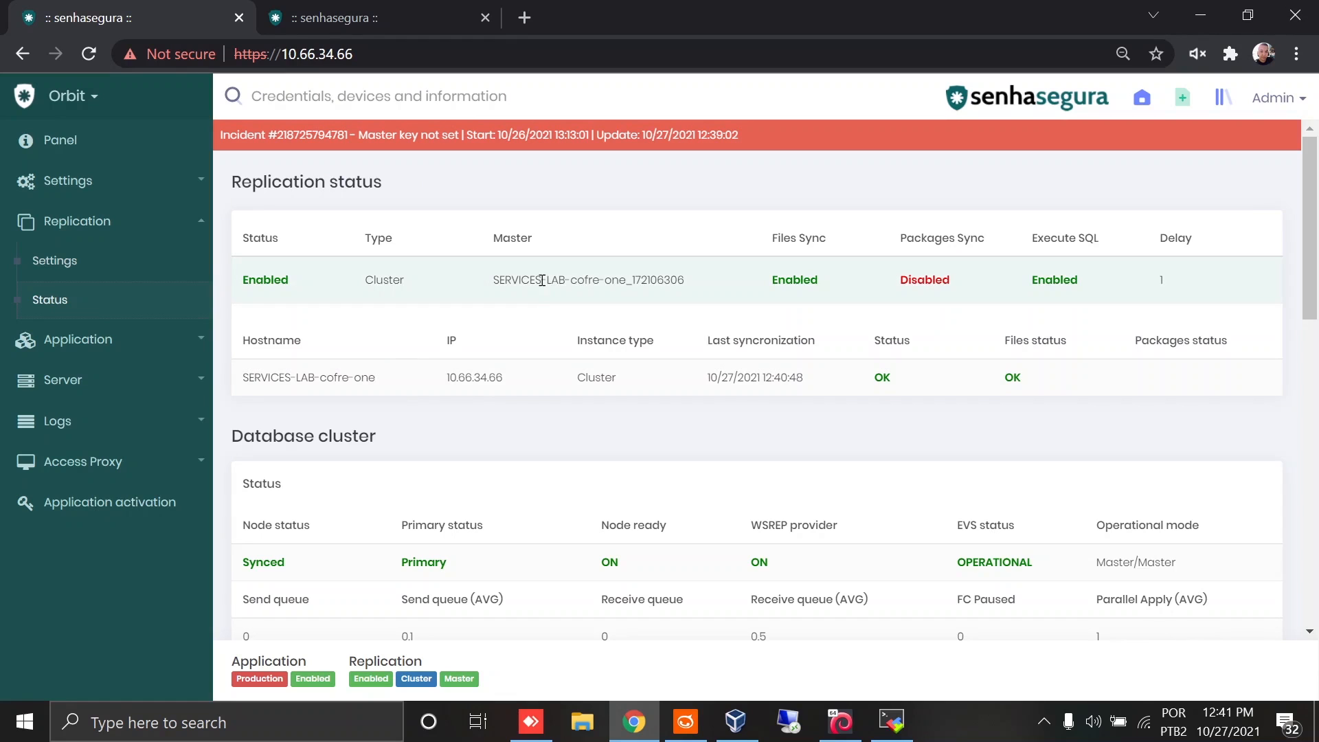
scroll(554, 263, "down", 3)
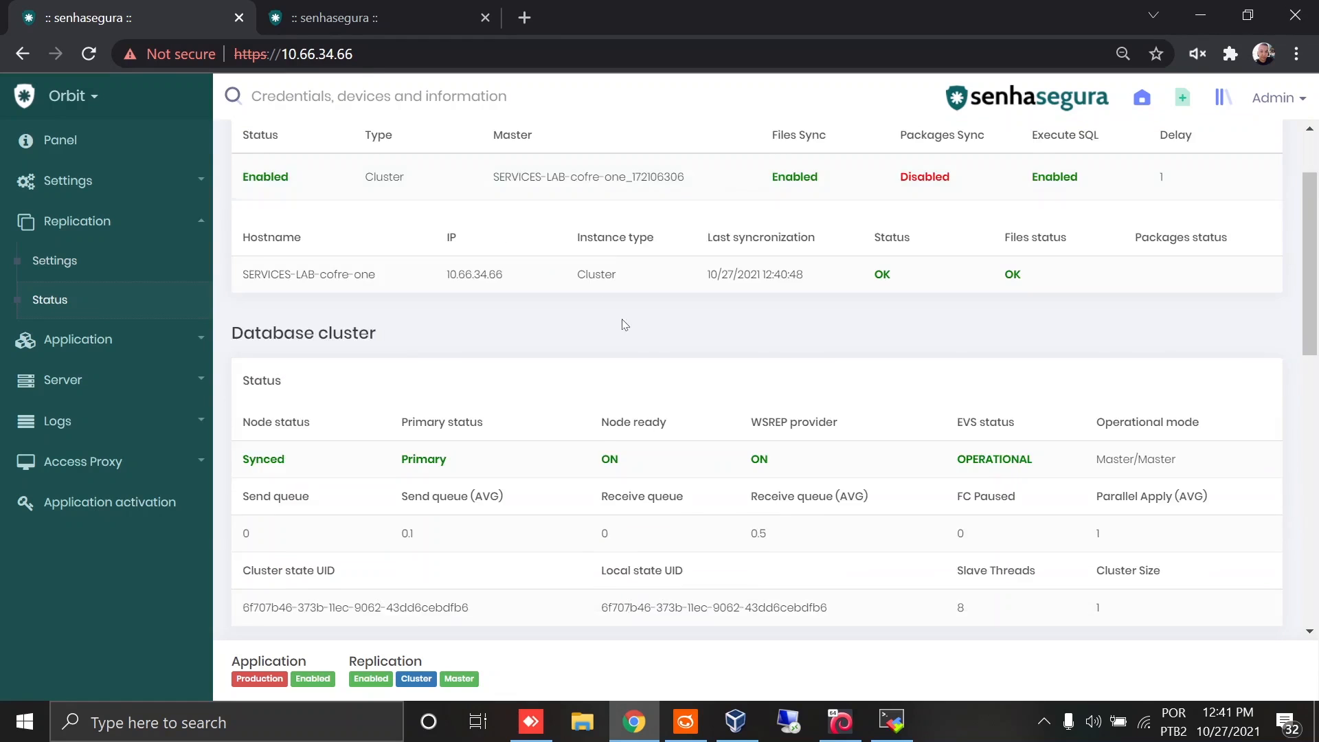
left_click_drag(1104, 468, 1161, 469)
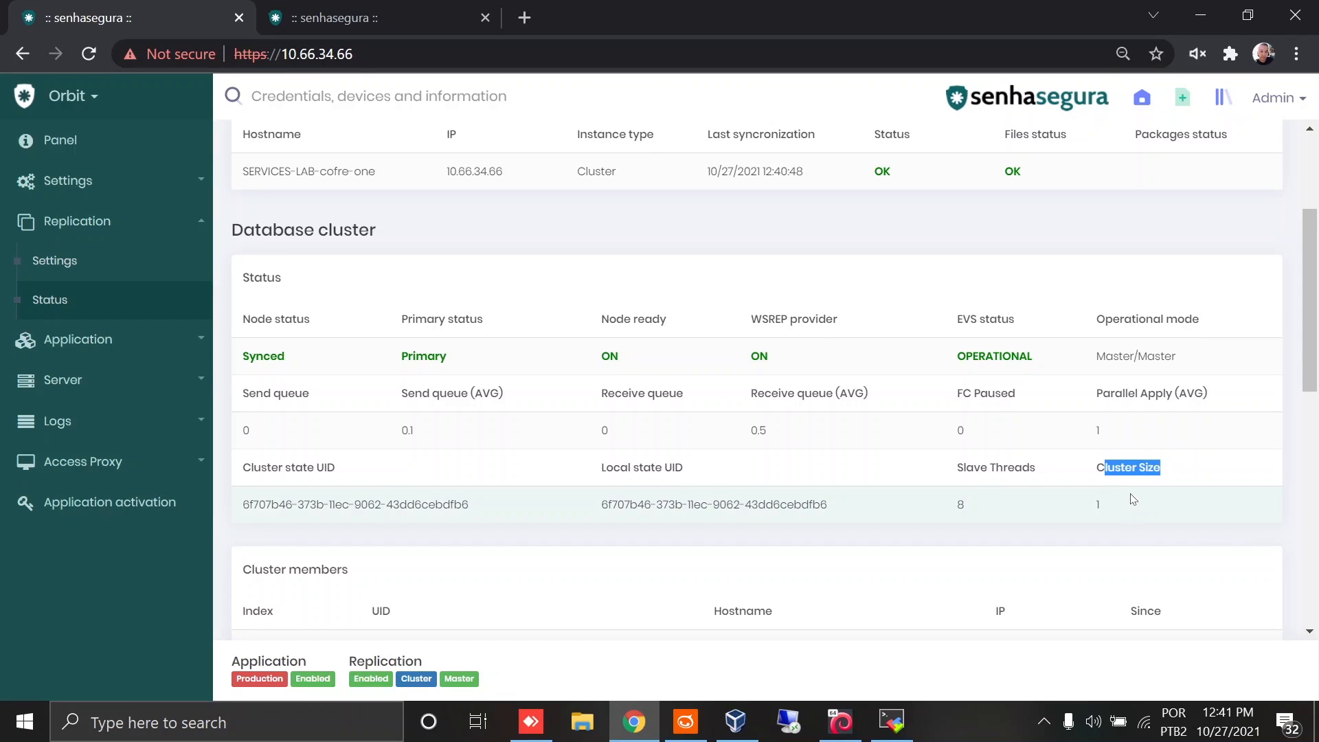
left_click(1124, 506)
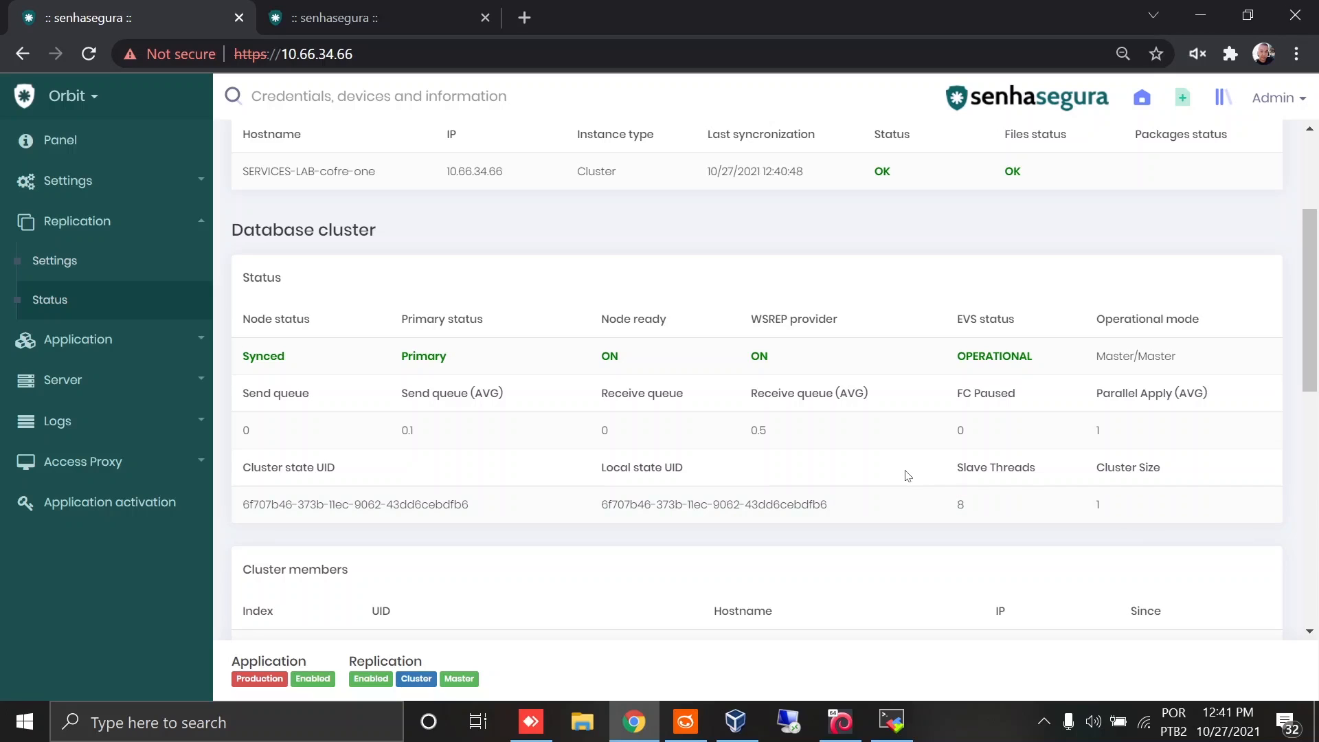
scroll(899, 452, "up", 3)
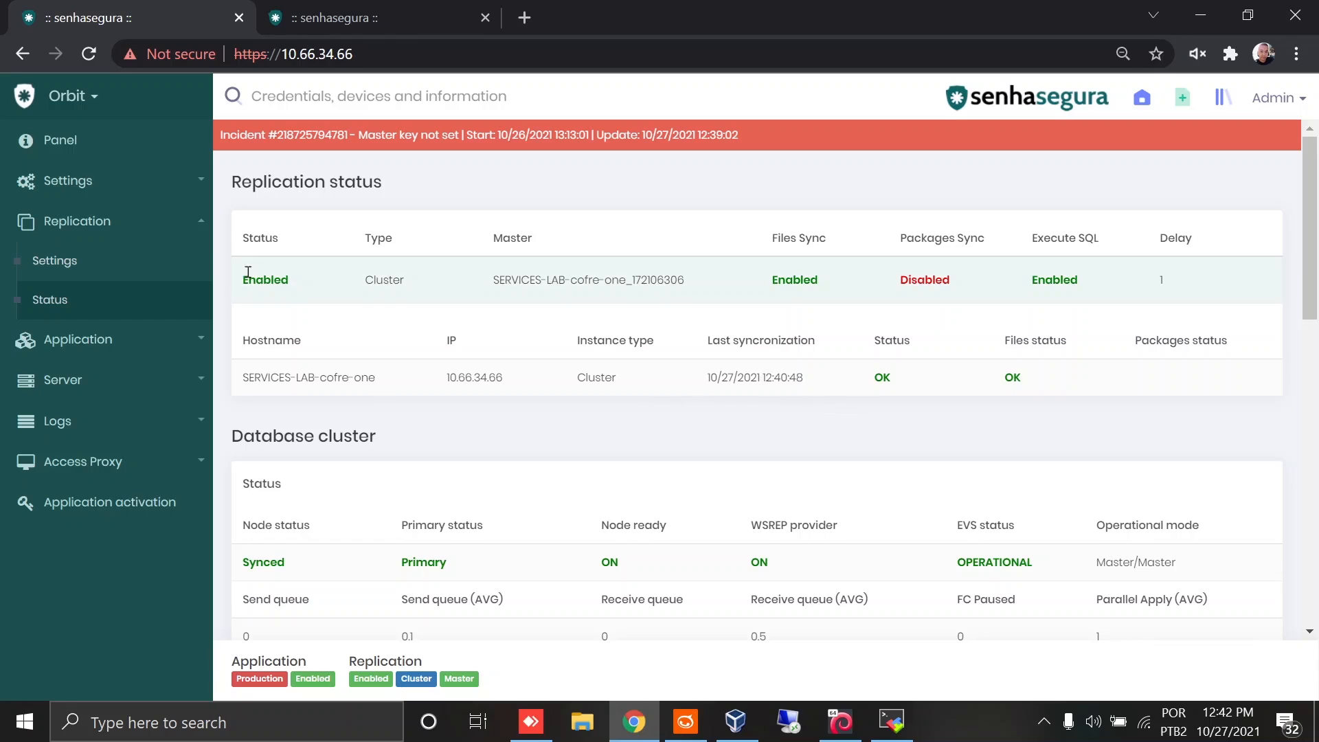
Step: Switch to the 10.66.34.67 tab and open its replication settings in the Orbit module
left_click(323, 28)
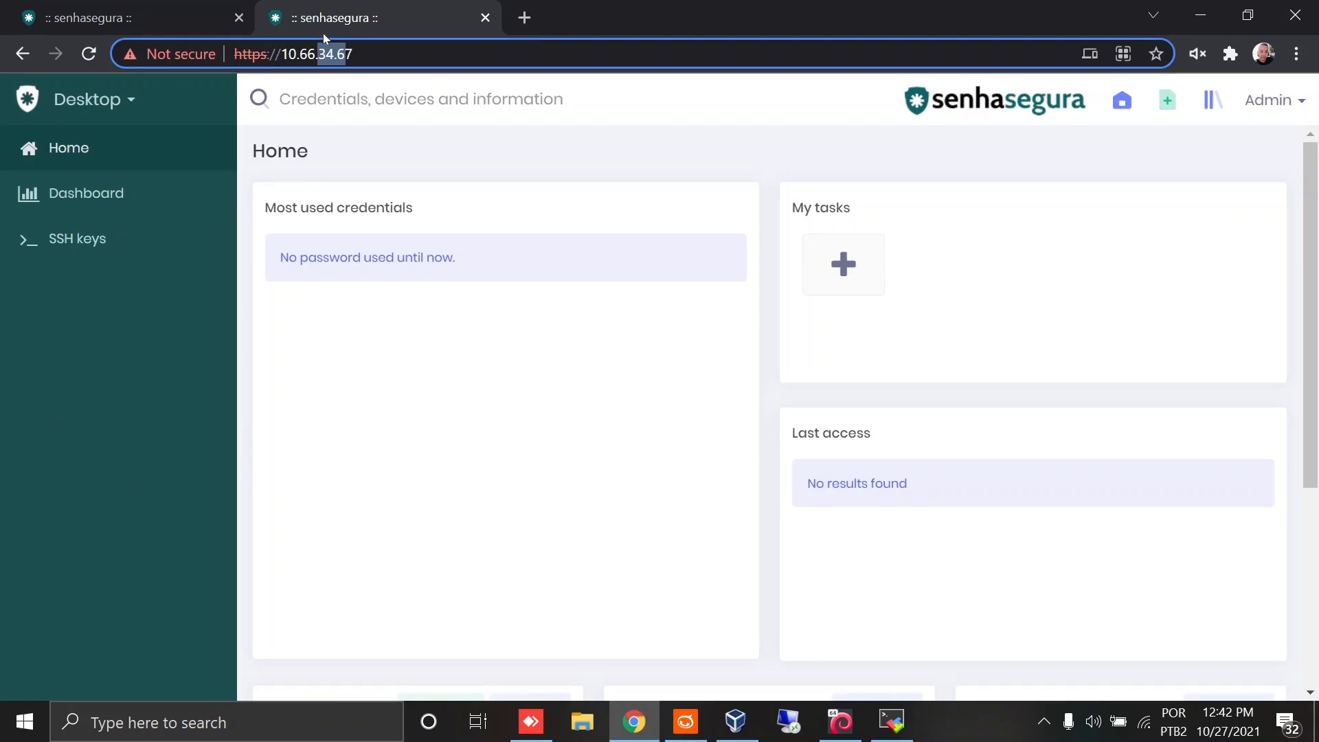
left_click(130, 99)
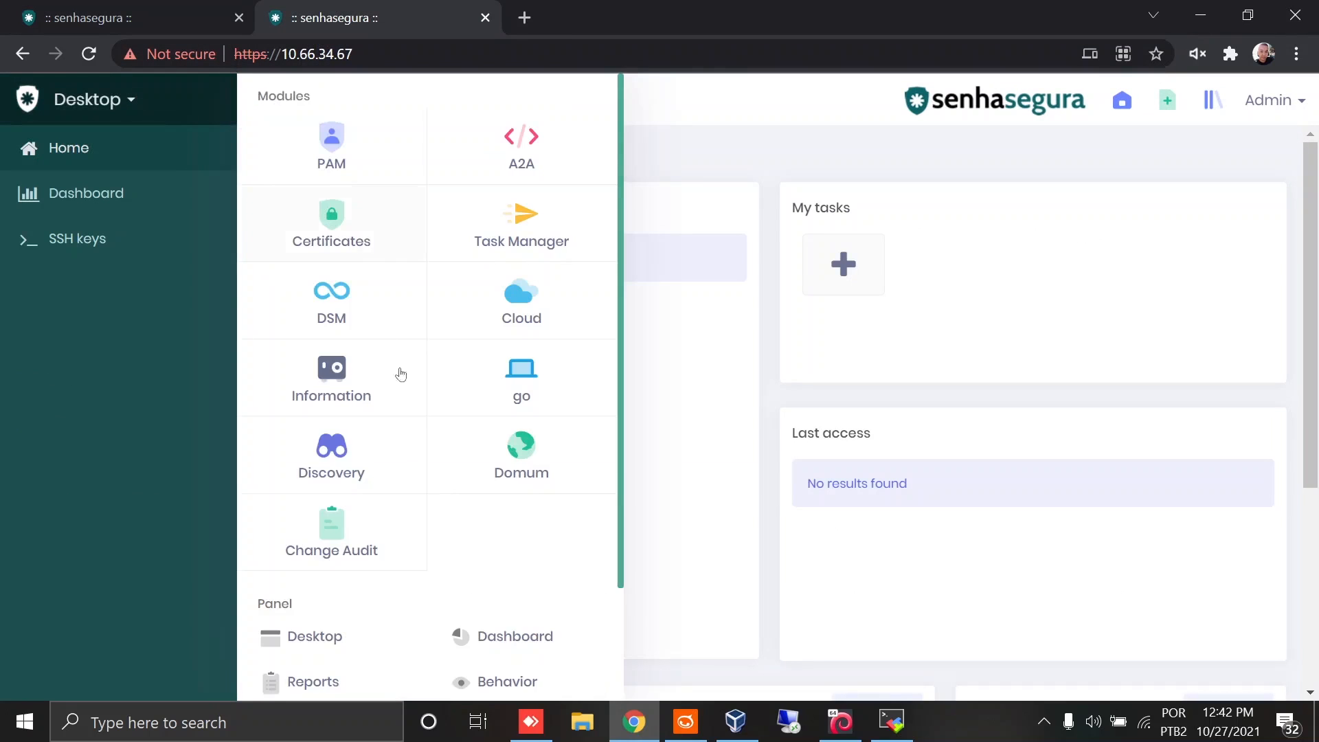
scroll(440, 447, "down", 2)
left_click(465, 679)
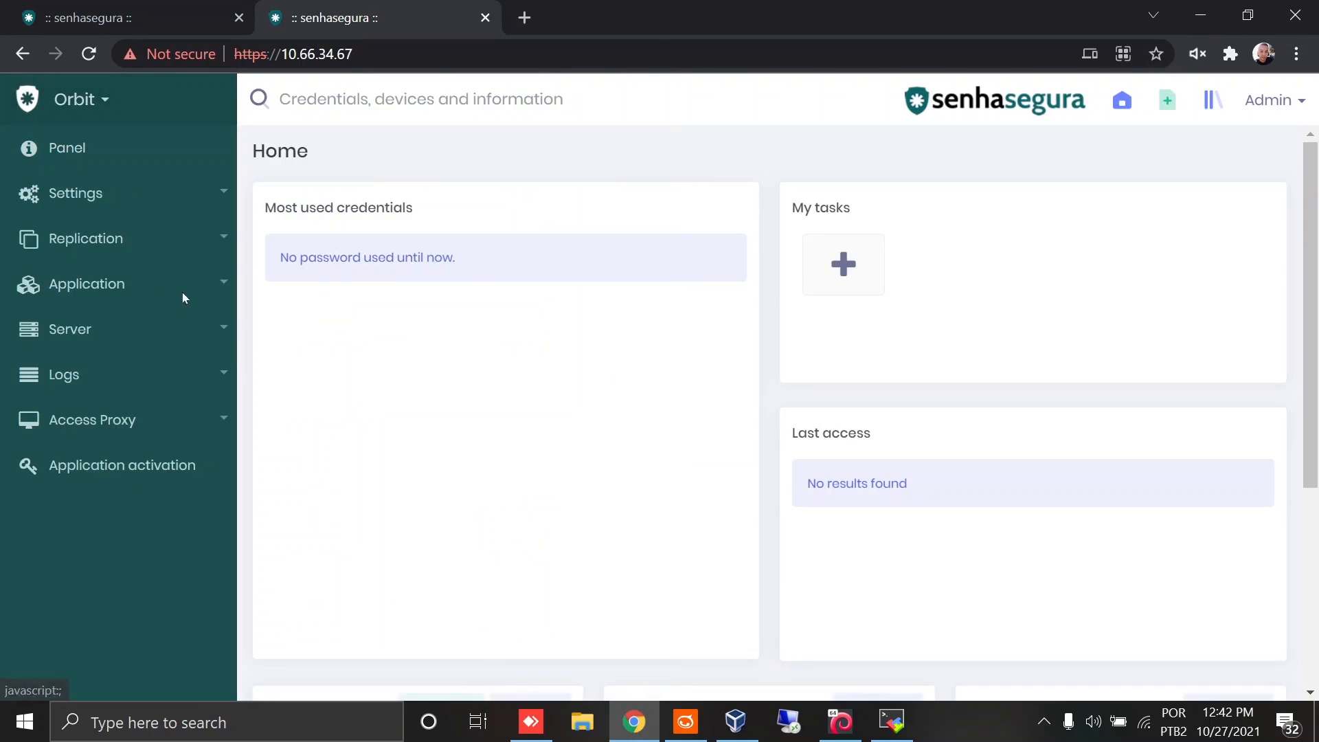
left_click(132, 254)
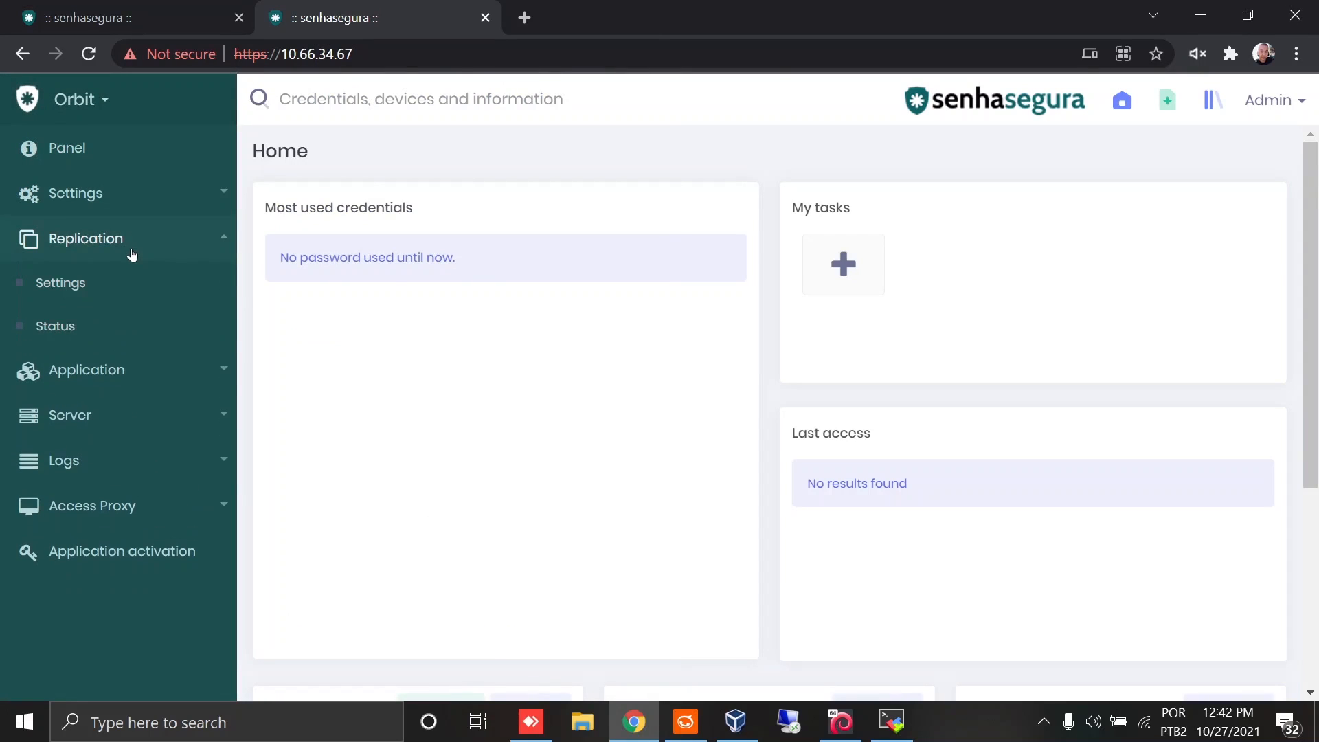
left_click(127, 285)
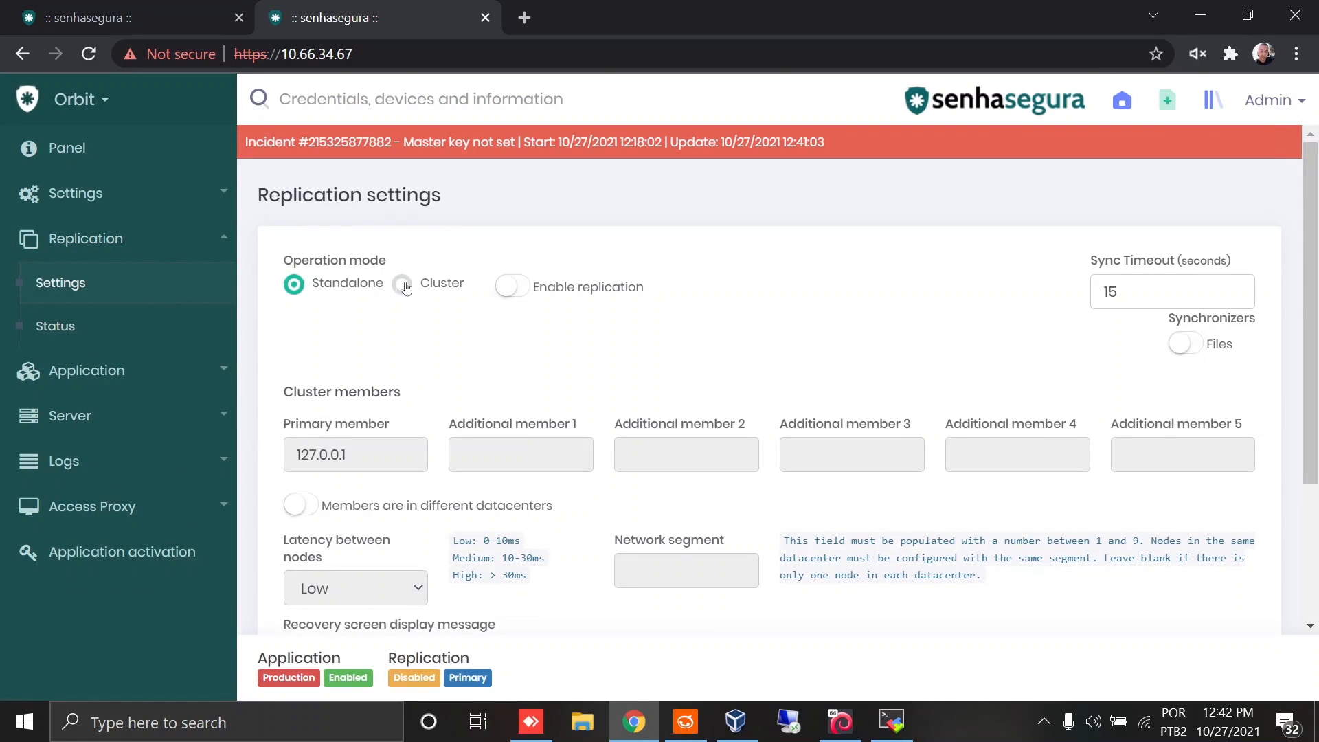
Step: Copy the primary member address from the 10.66.34.66 replication settings
left_click(136, 24)
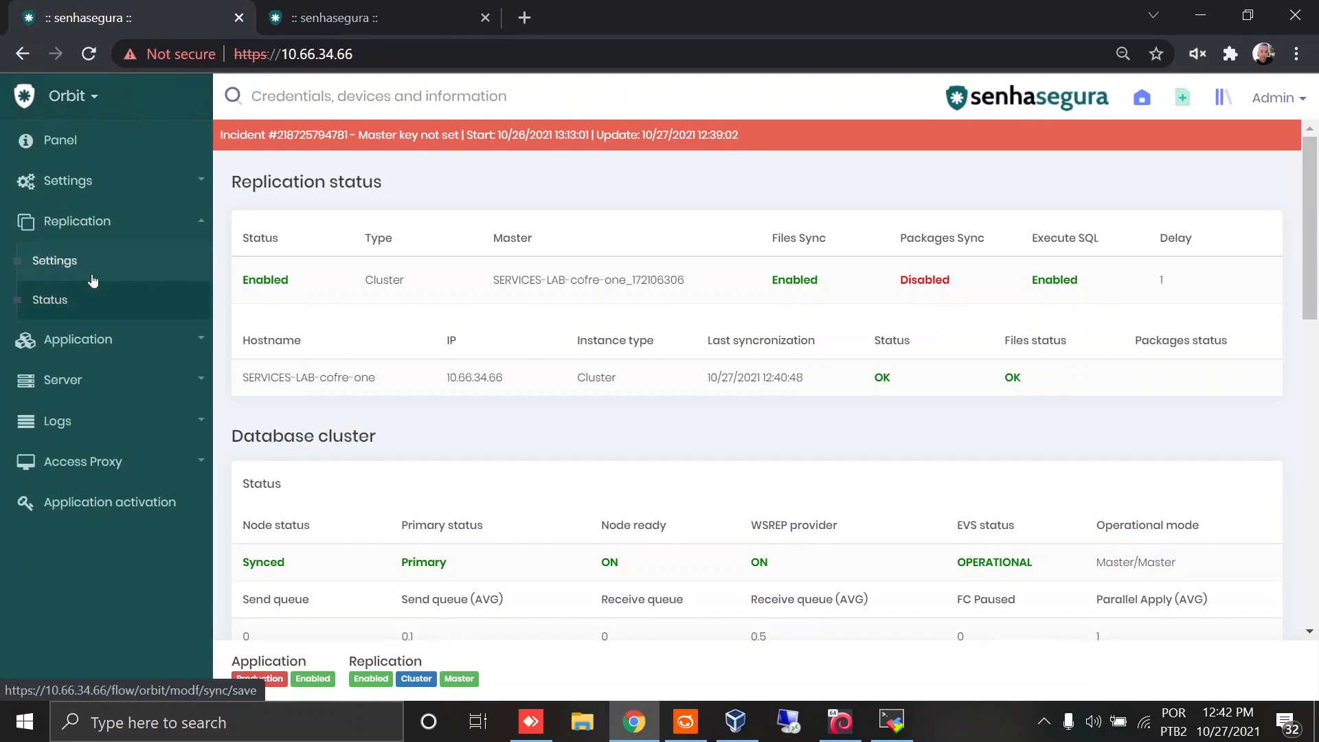
left_click(128, 261)
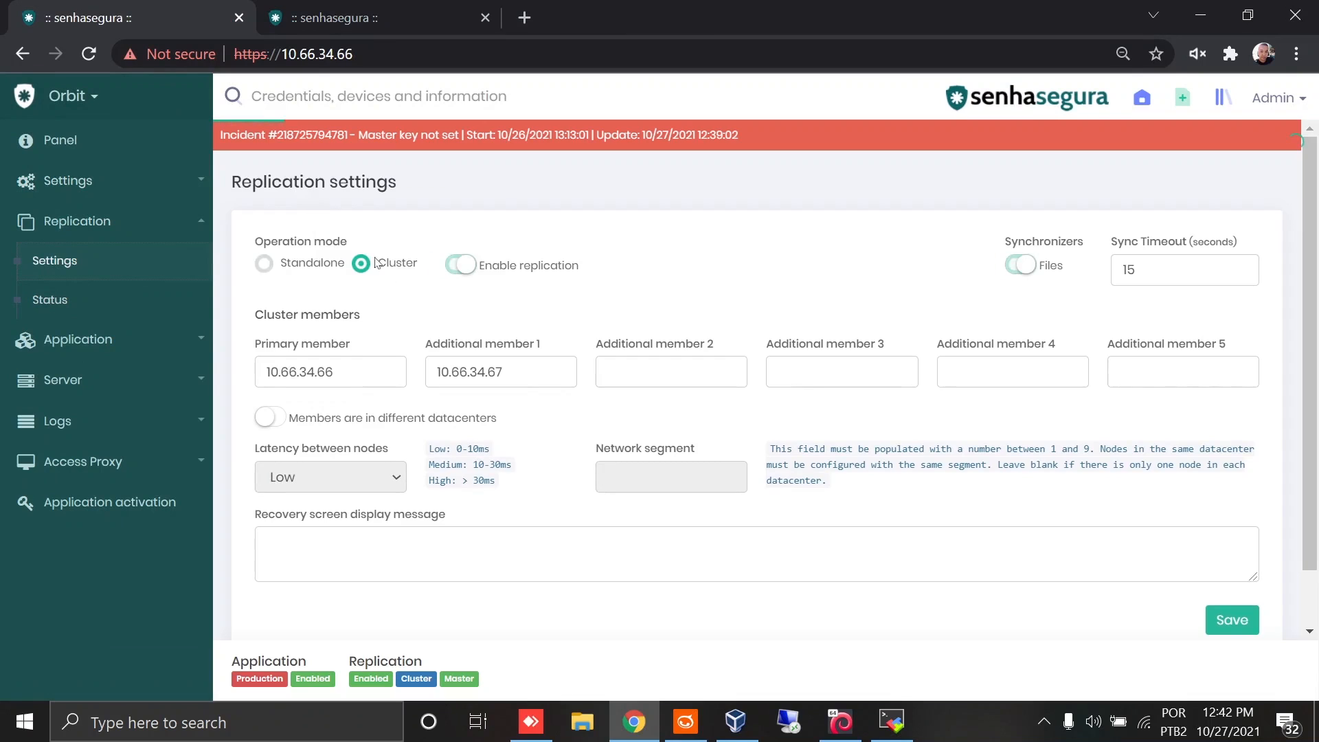
left_click_drag(335, 371, 218, 377)
key("ctrl+c")
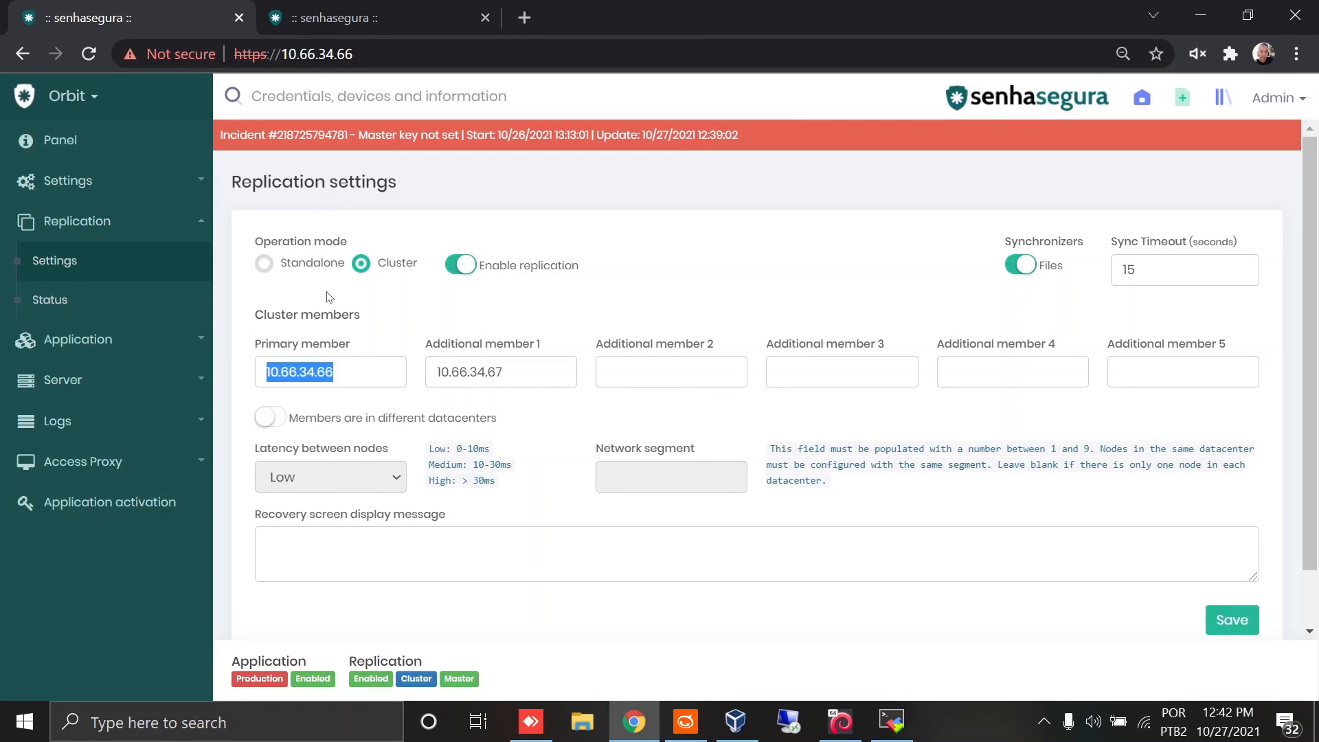
left_click(328, 29)
Step: Set the operation mode to Cluster and enable replication and the Files synchronizer
left_click(401, 284)
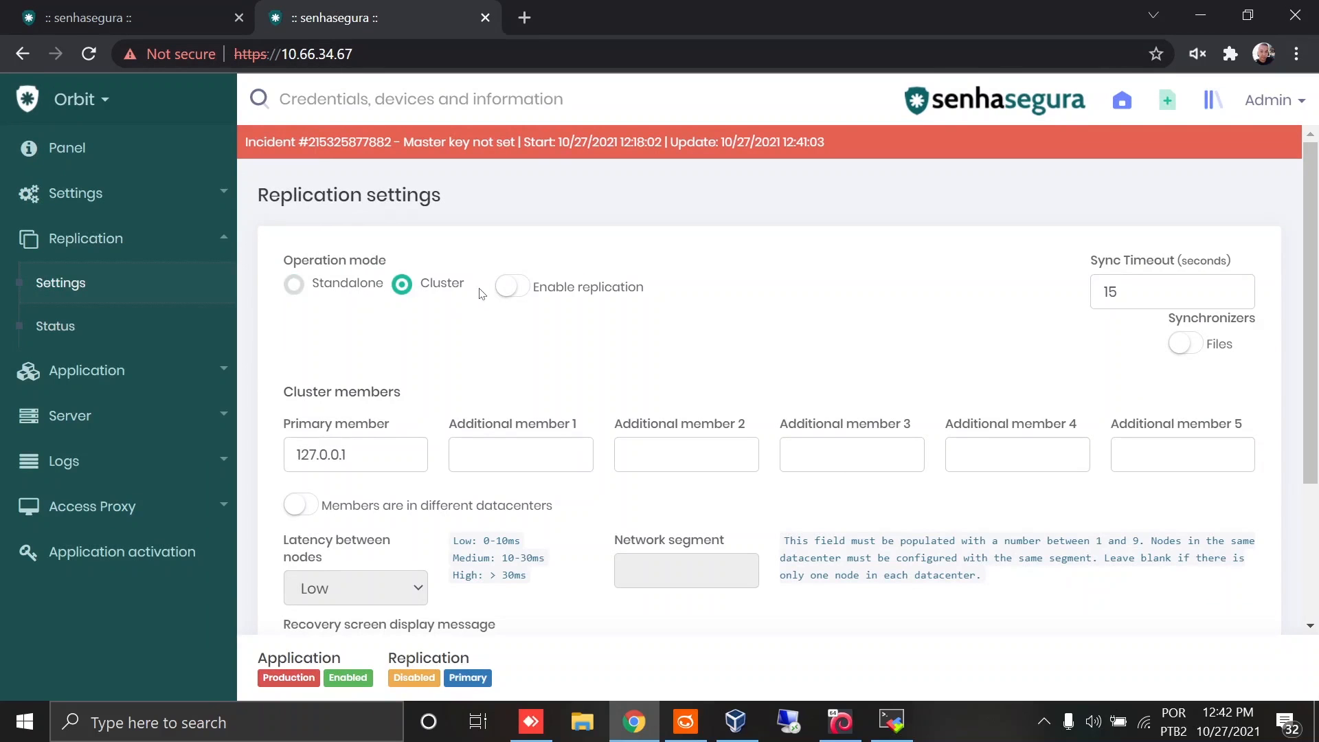
left_click(509, 294)
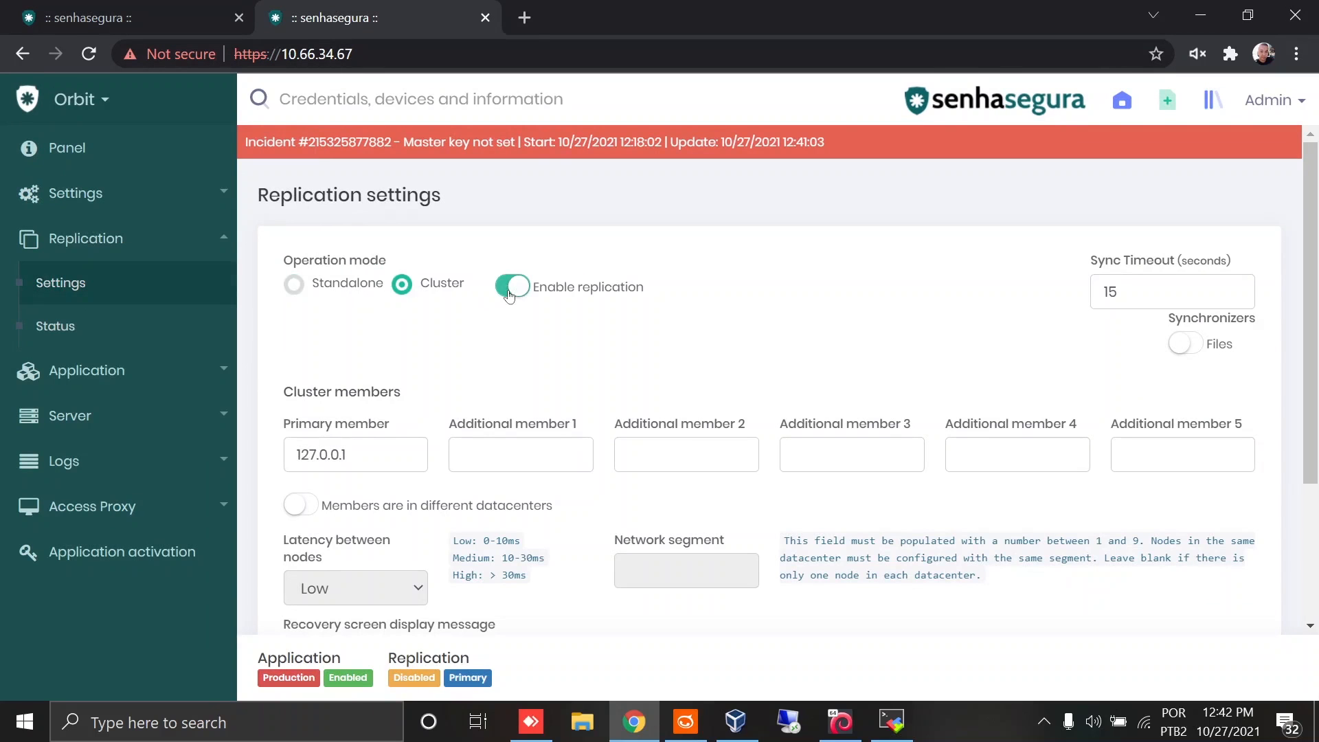
left_click(1199, 348)
Step: Set the primary member to 10.66.34.66 and additional member 1 to 10.66.34.67
double_click(370, 468)
key("ctrl+v")
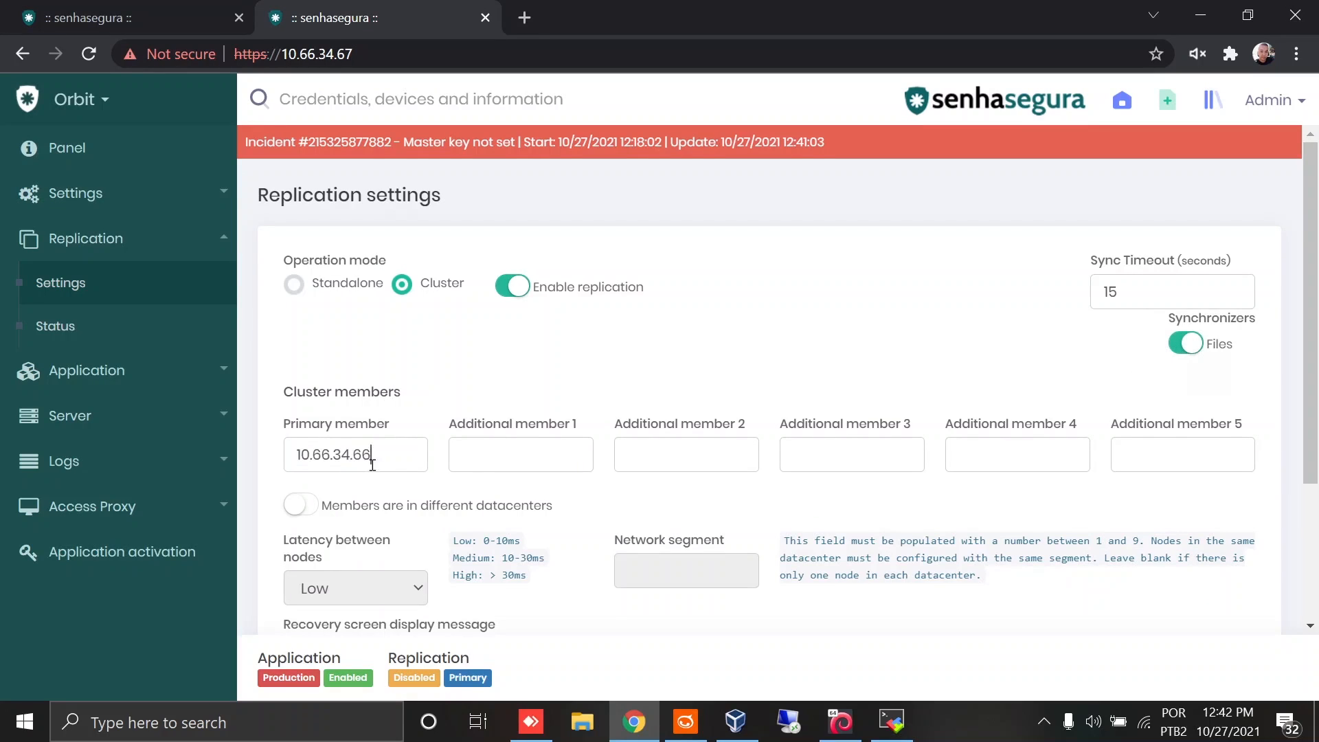
left_click(479, 459)
key("ctrl+v")
key("BackSpace")
type("7")
scroll(473, 450, "down", 2)
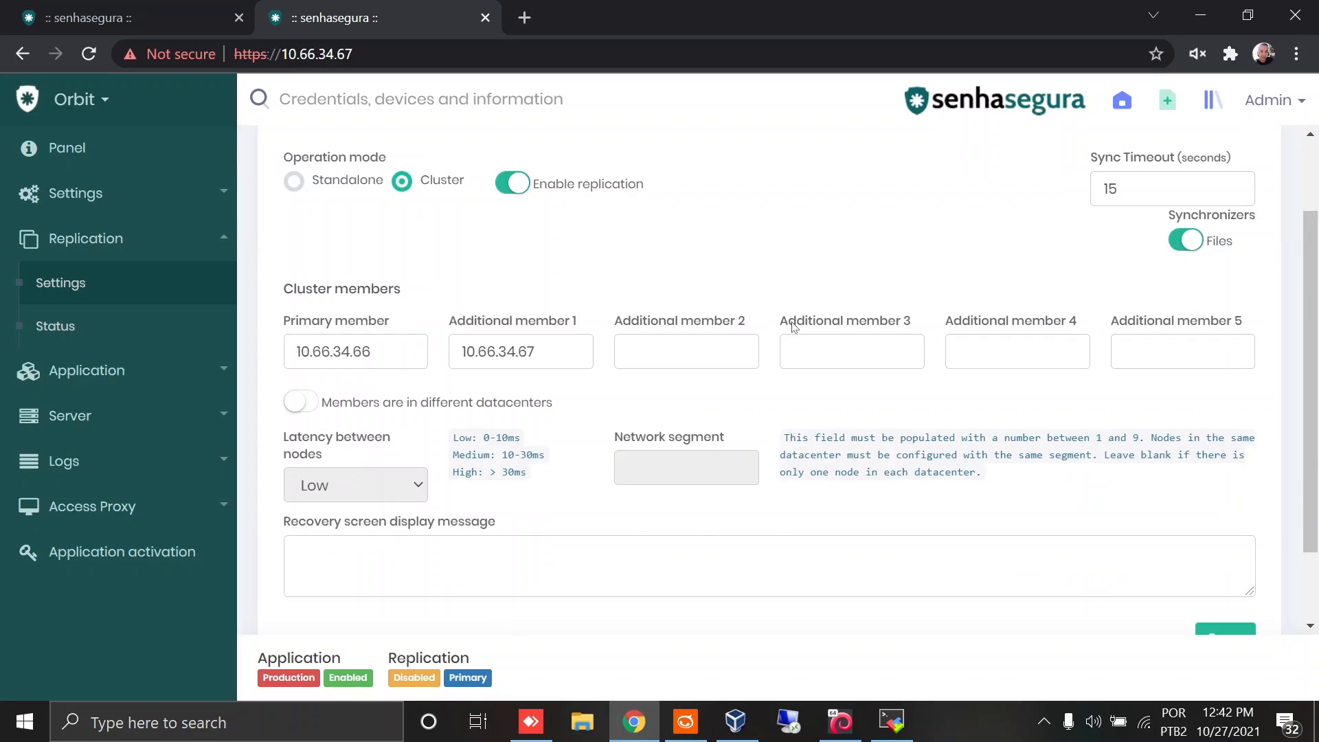
scroll(801, 256, "up", 2)
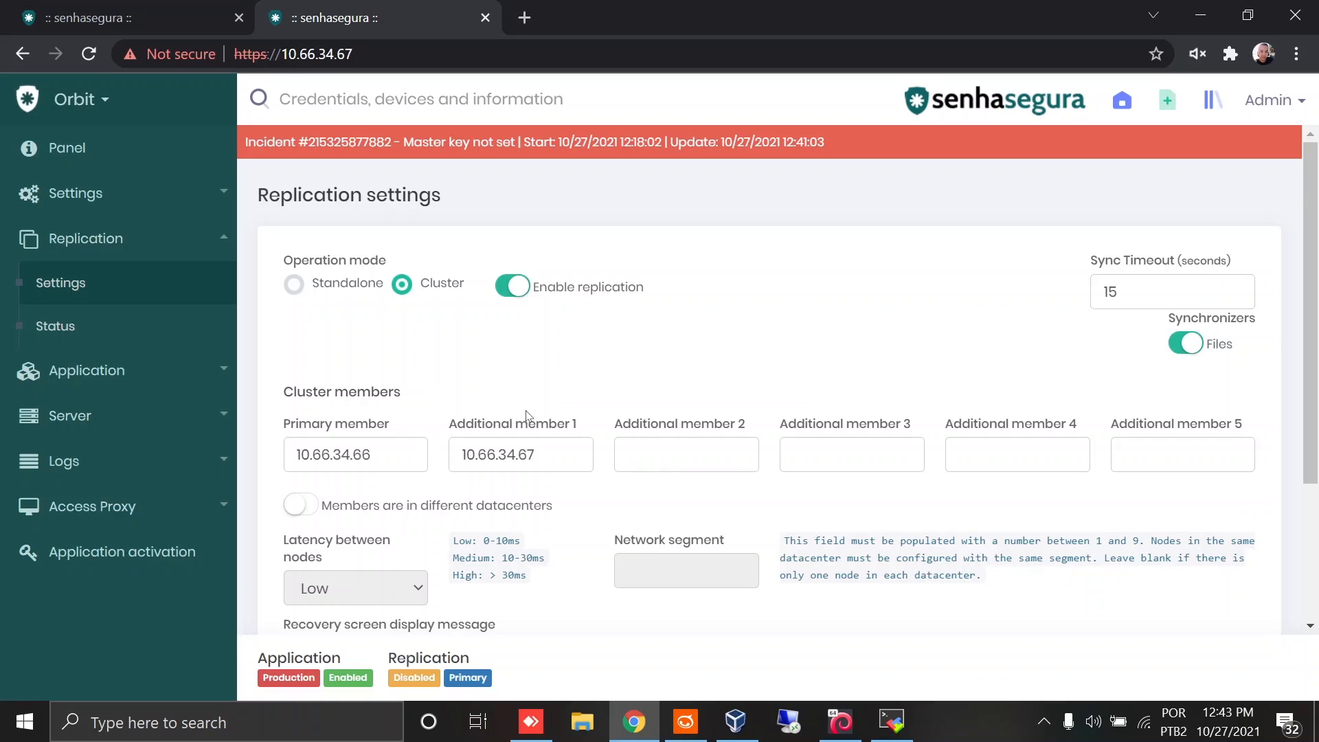
scroll(529, 417, "down", 3)
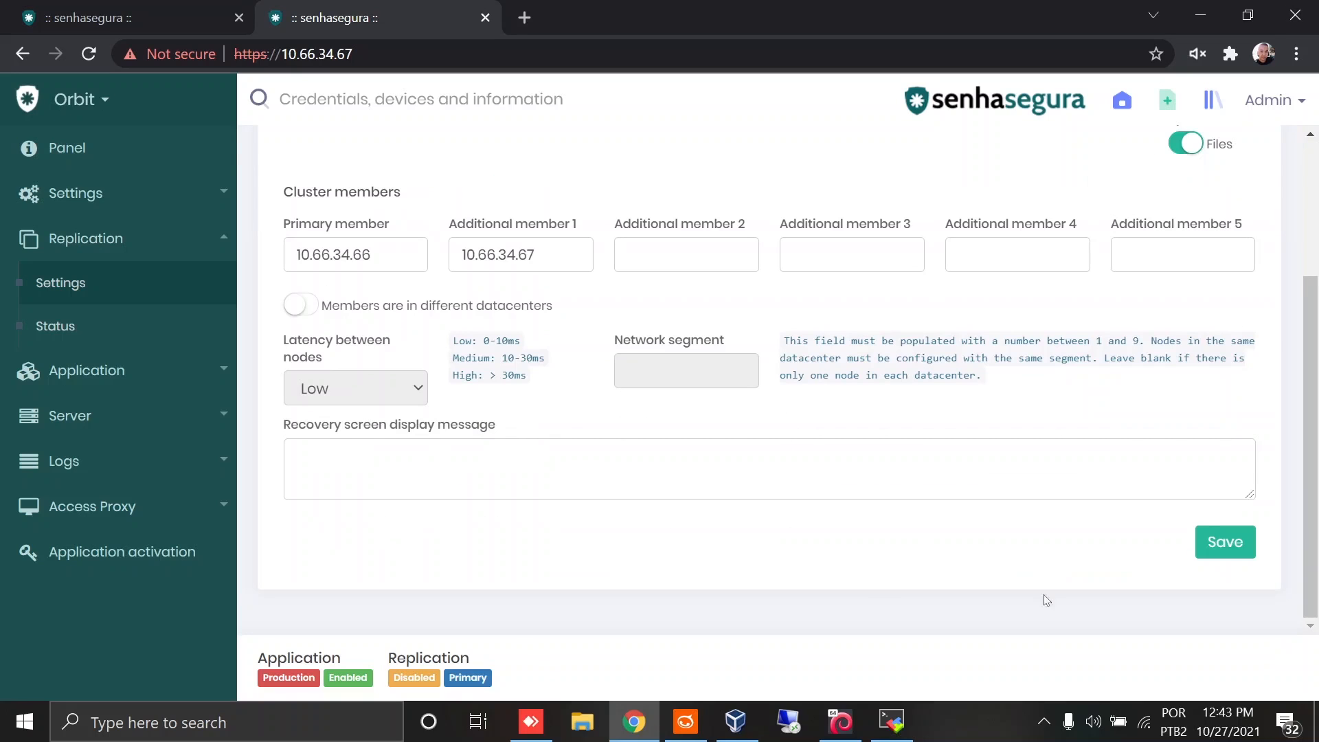
Step: Save the replication settings on the 10.66.34.67 node and confirm the change
left_click(1230, 544)
left_click(950, 443)
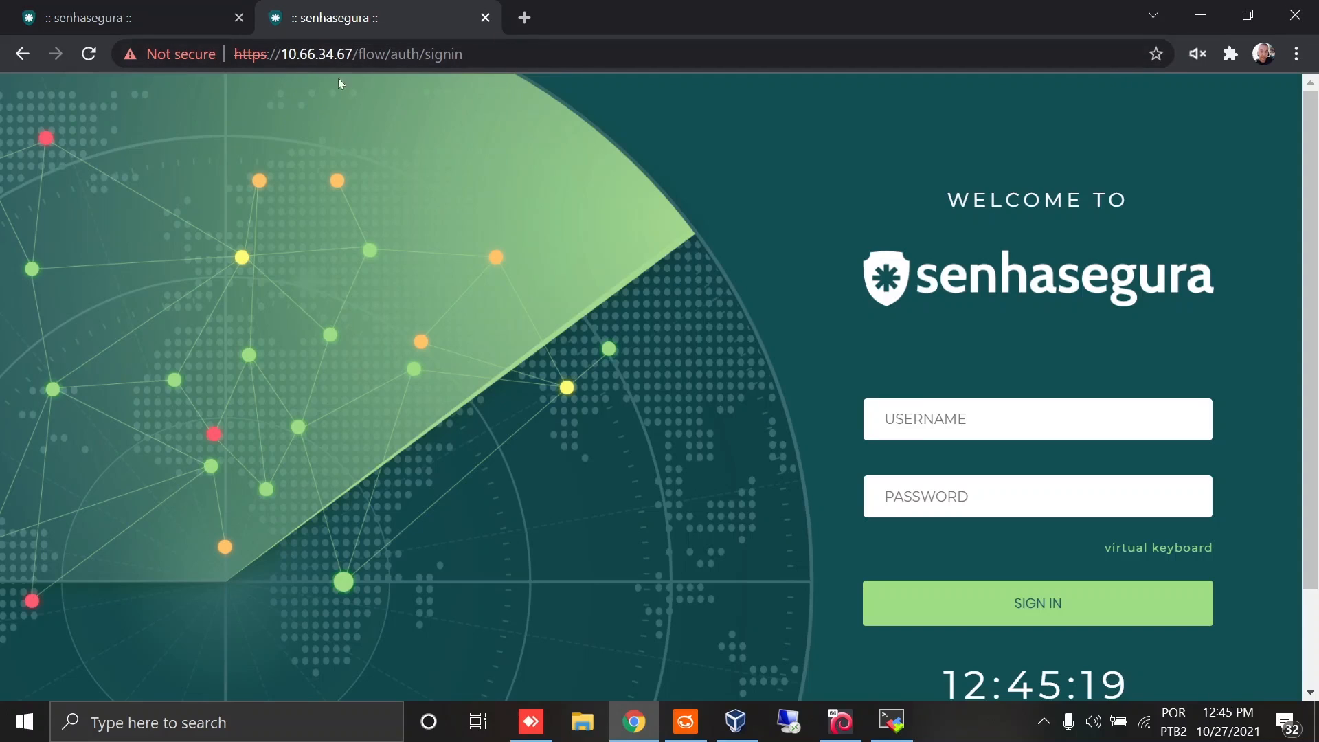
Step: Switch to the 10.66.34.66 tab and review its replication status and database cluster details, including the cluster size
left_click(166, 16)
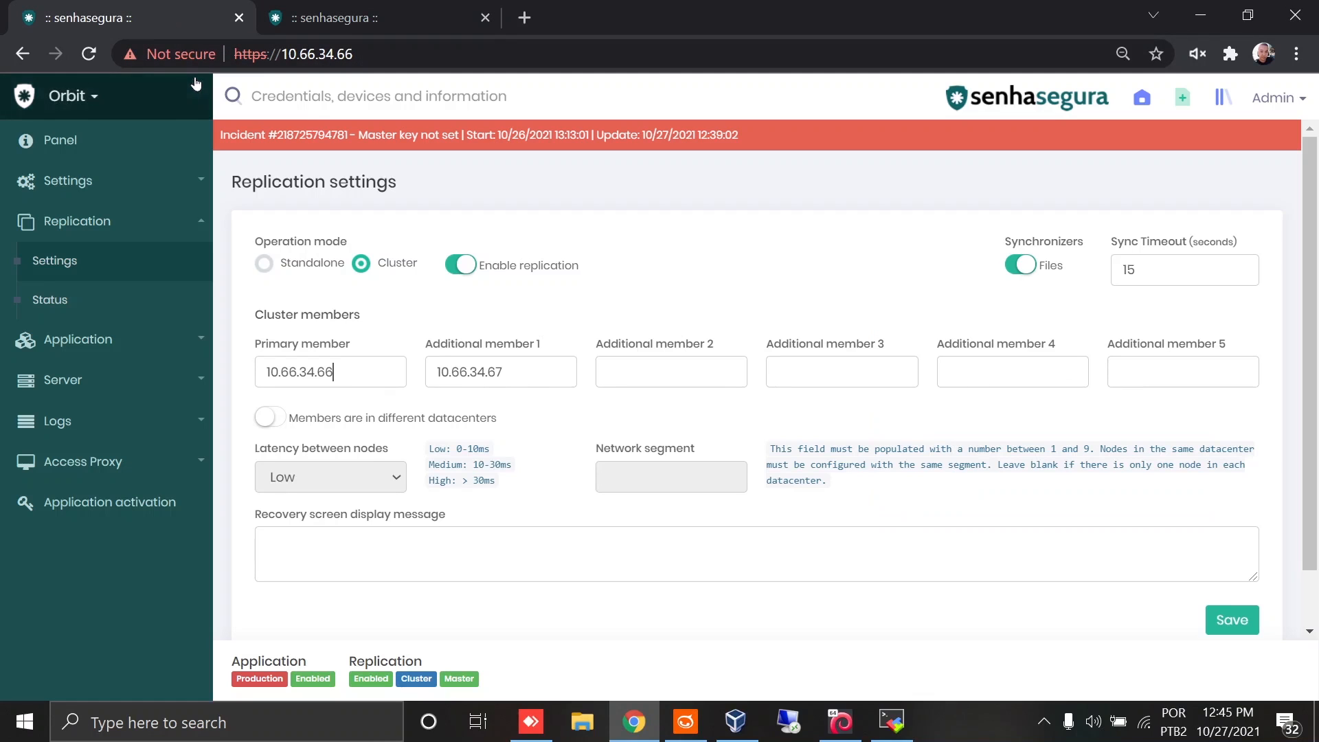
left_click(66, 299)
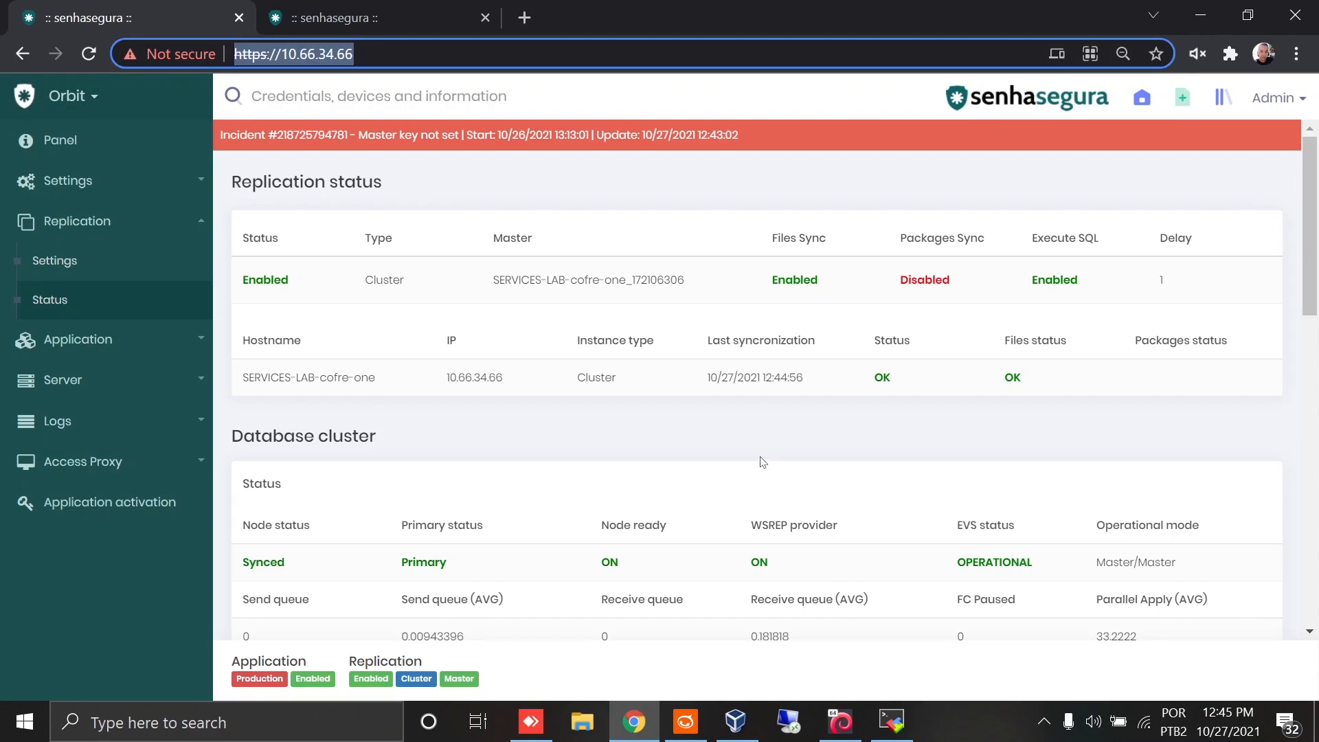
scroll(687, 440, "down", 1)
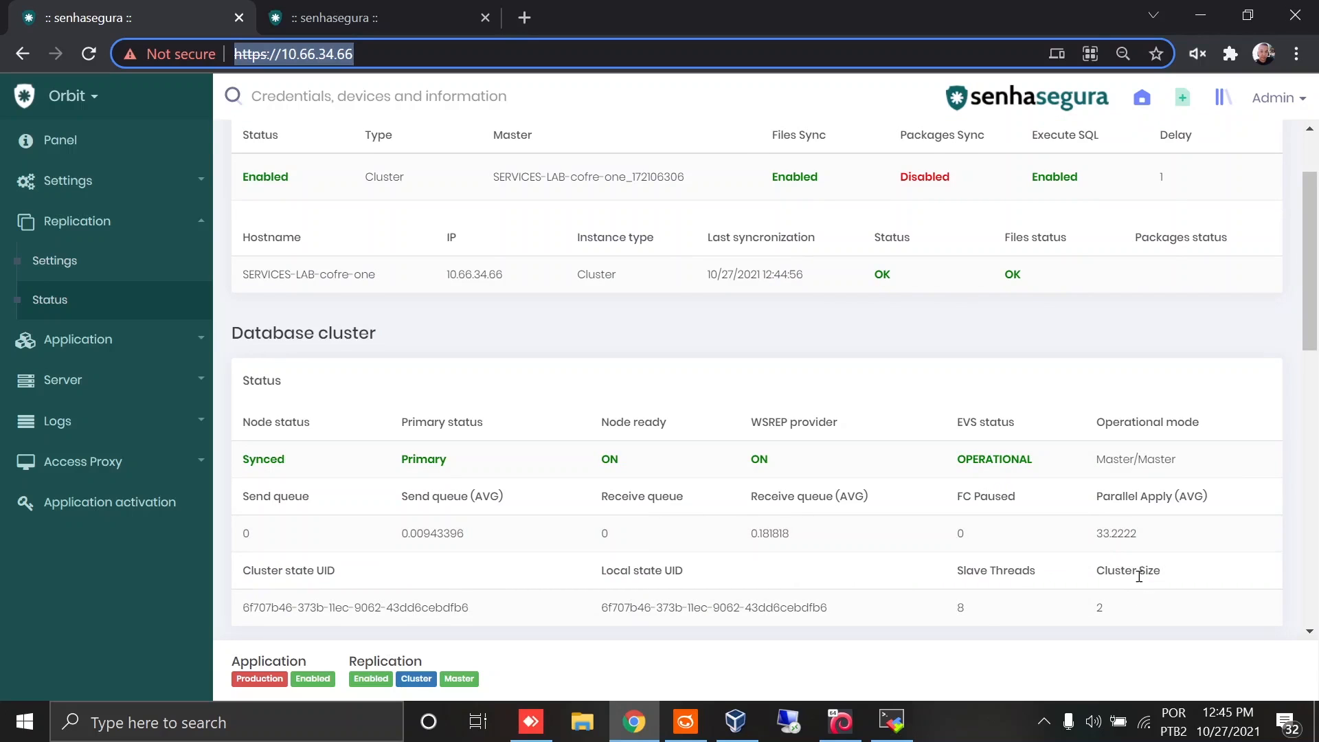
left_click(1130, 609)
double_click(1101, 607)
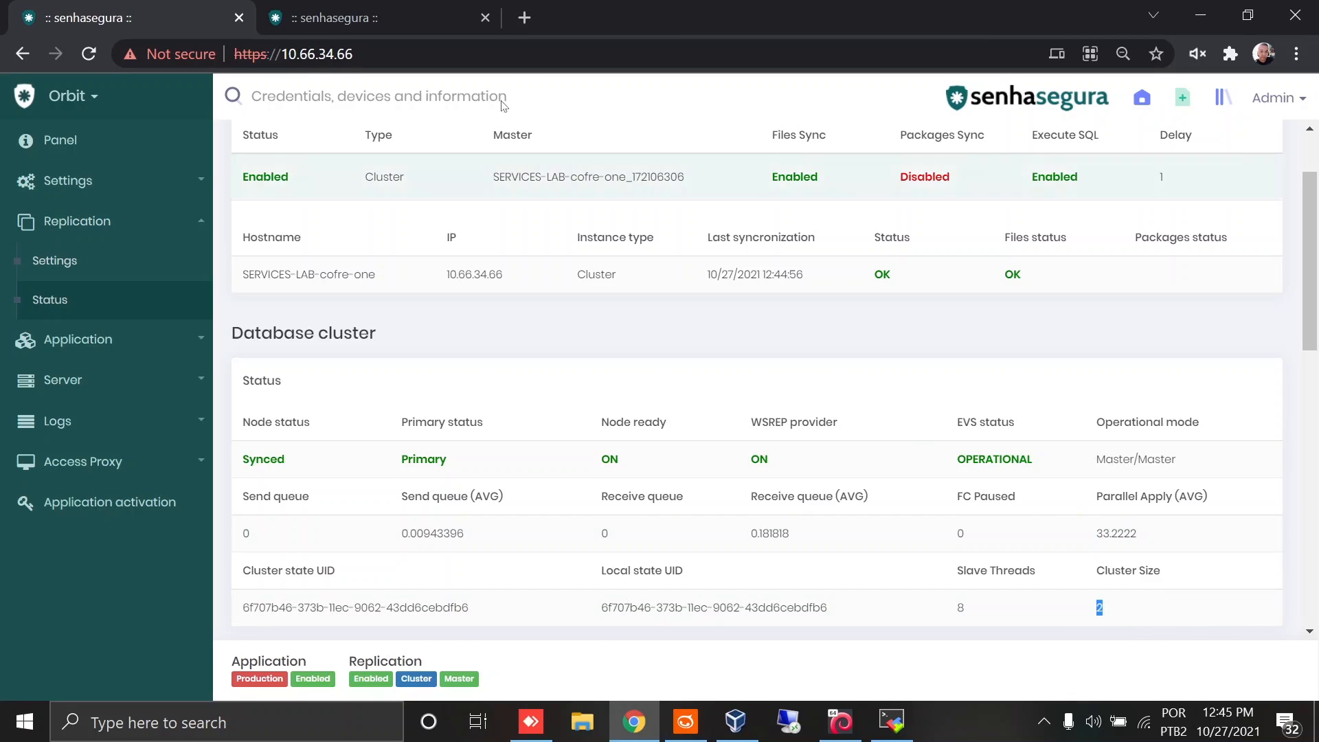
scroll(508, 282, "up", 3)
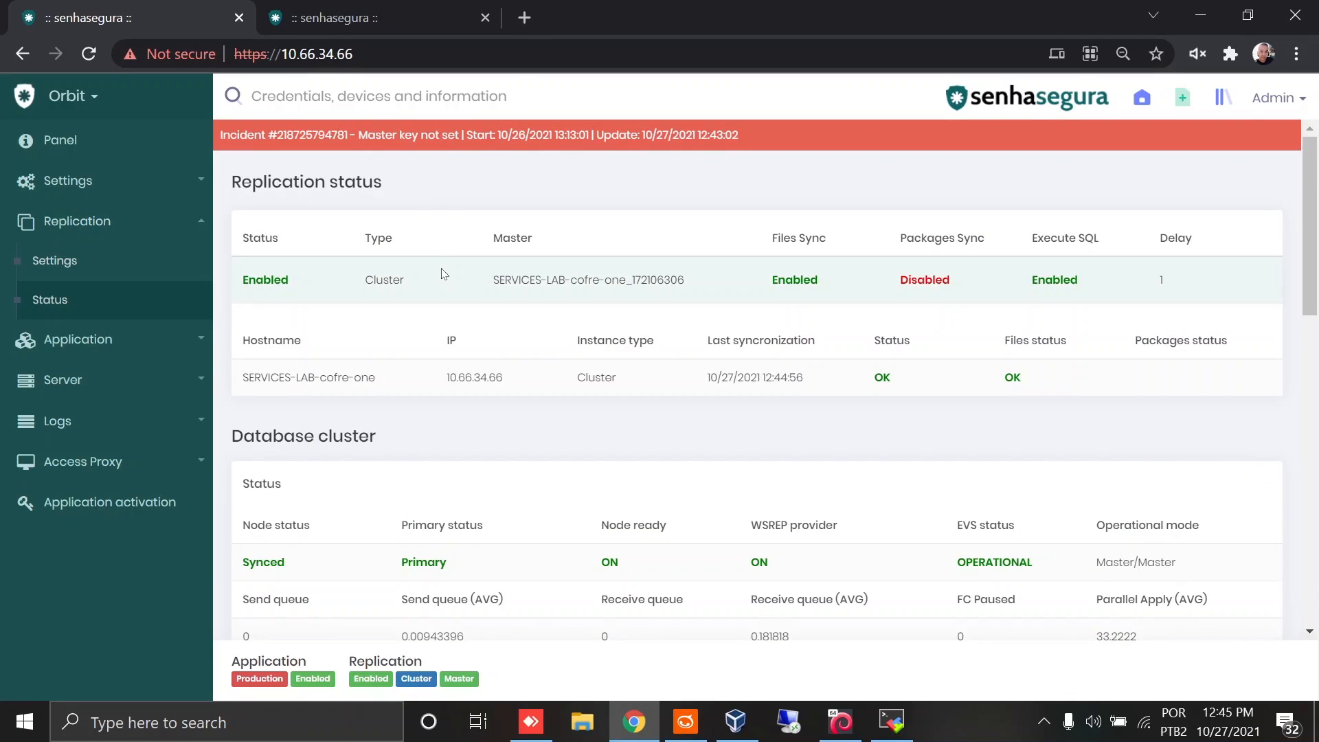